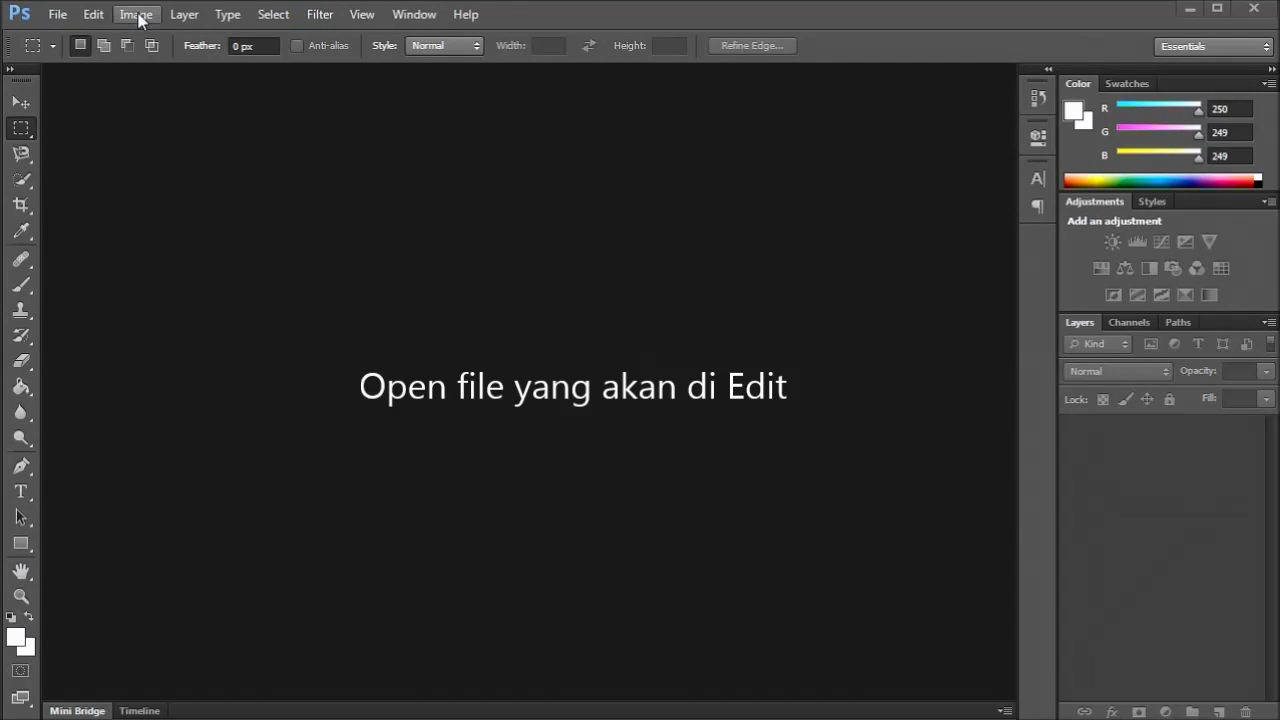
Step: Open oE7rYRe.jpg from New folder (2) as a new document
left_click(56, 15)
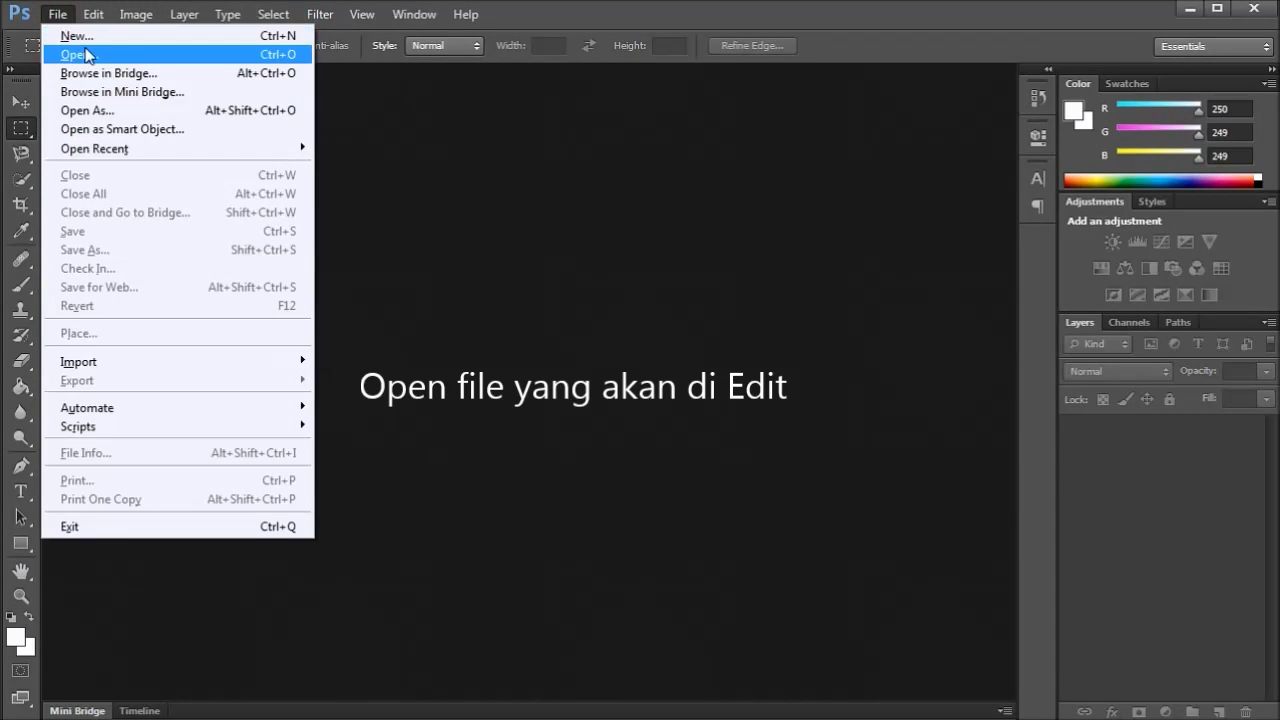
left_click(87, 55)
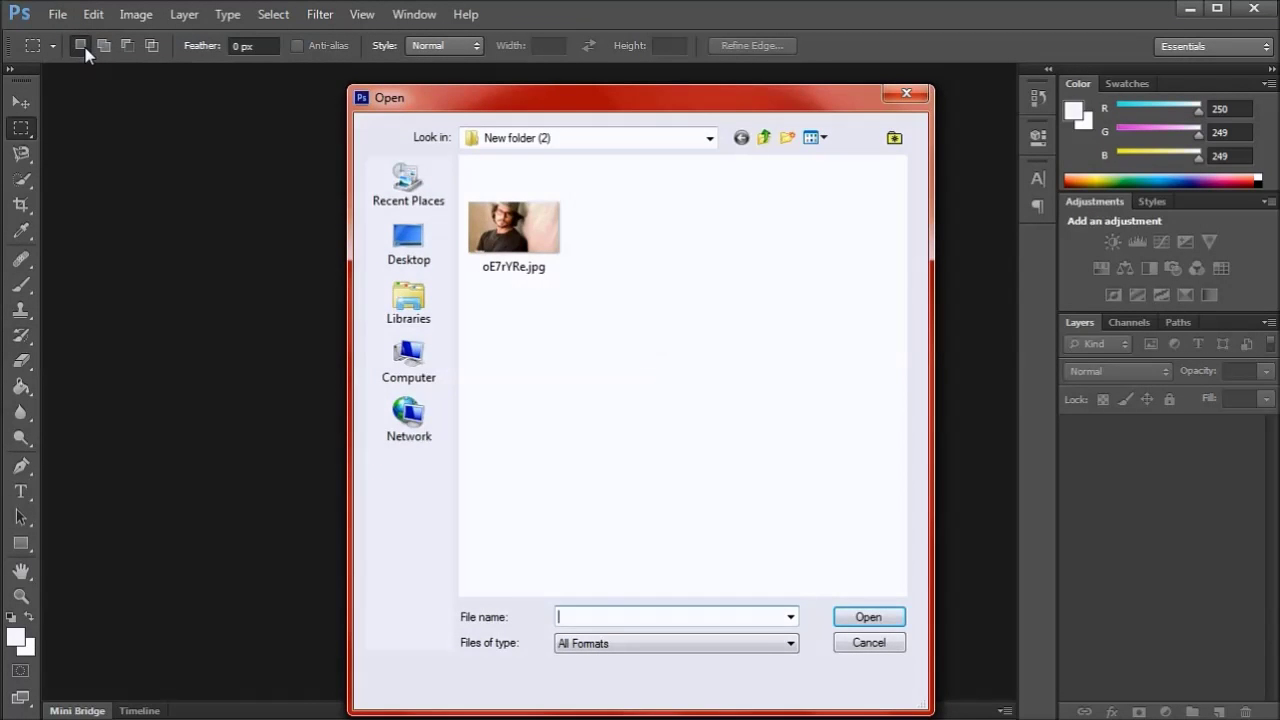
left_click(548, 232)
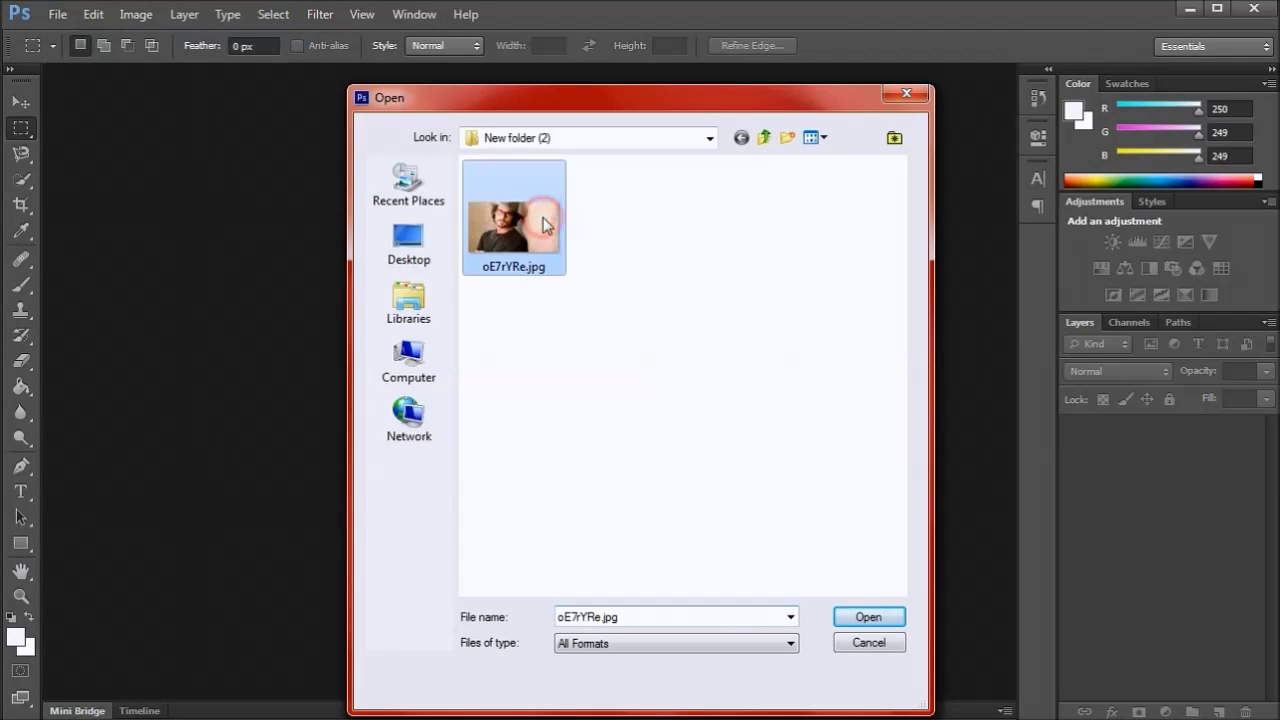
left_click(862, 618)
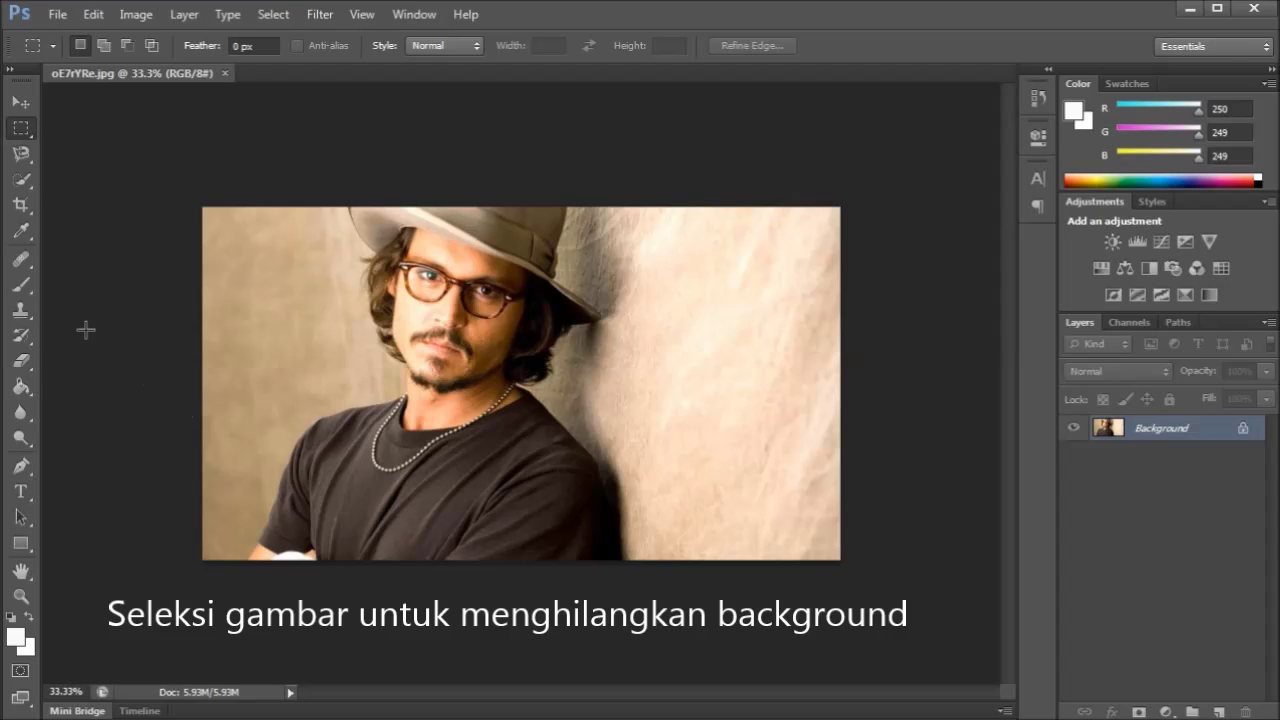
Step: Quick-select the man's hair, hat, face and shirt, trimming backdrop off the shoulder edge
left_click(19, 181)
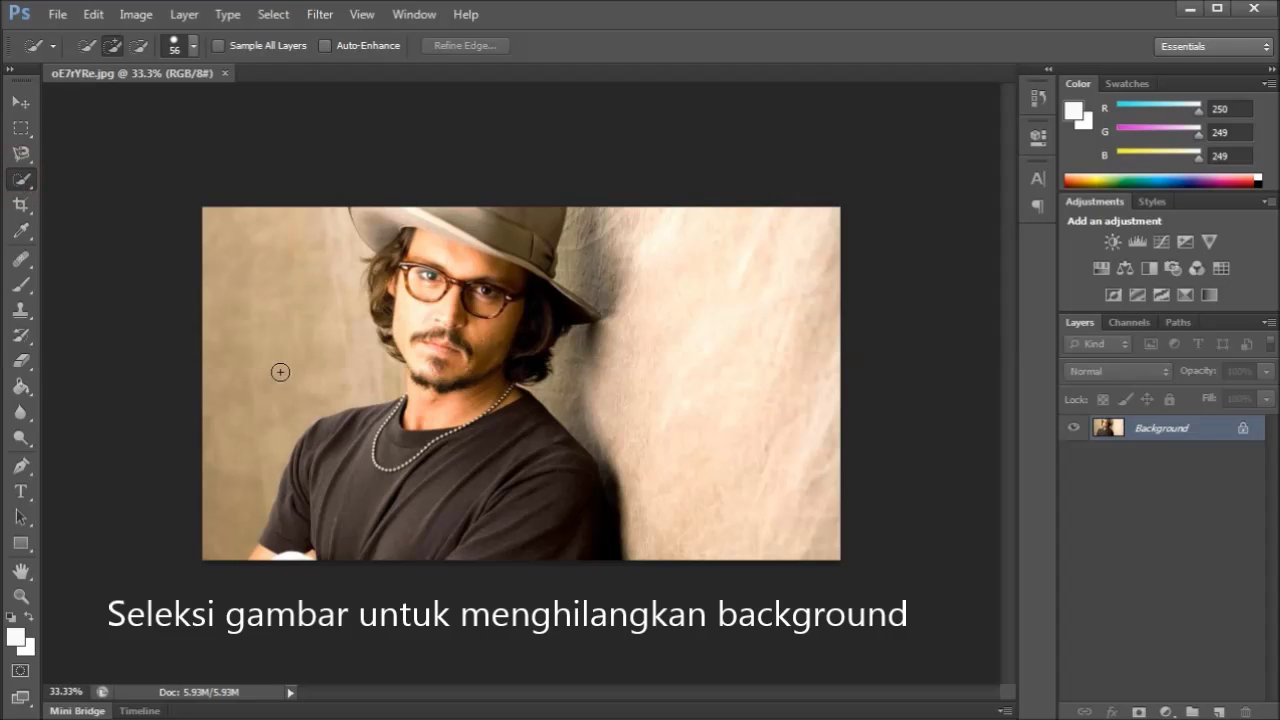
key("ctrl+plus")
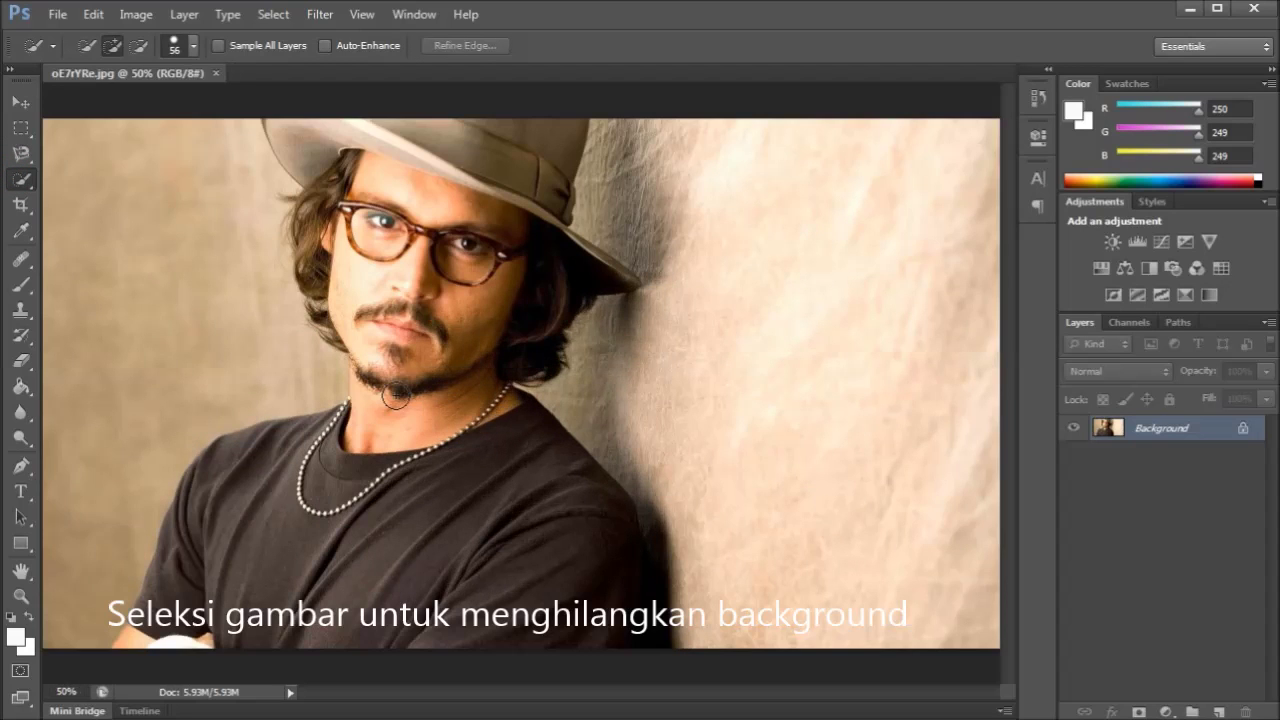
left_click(314, 228)
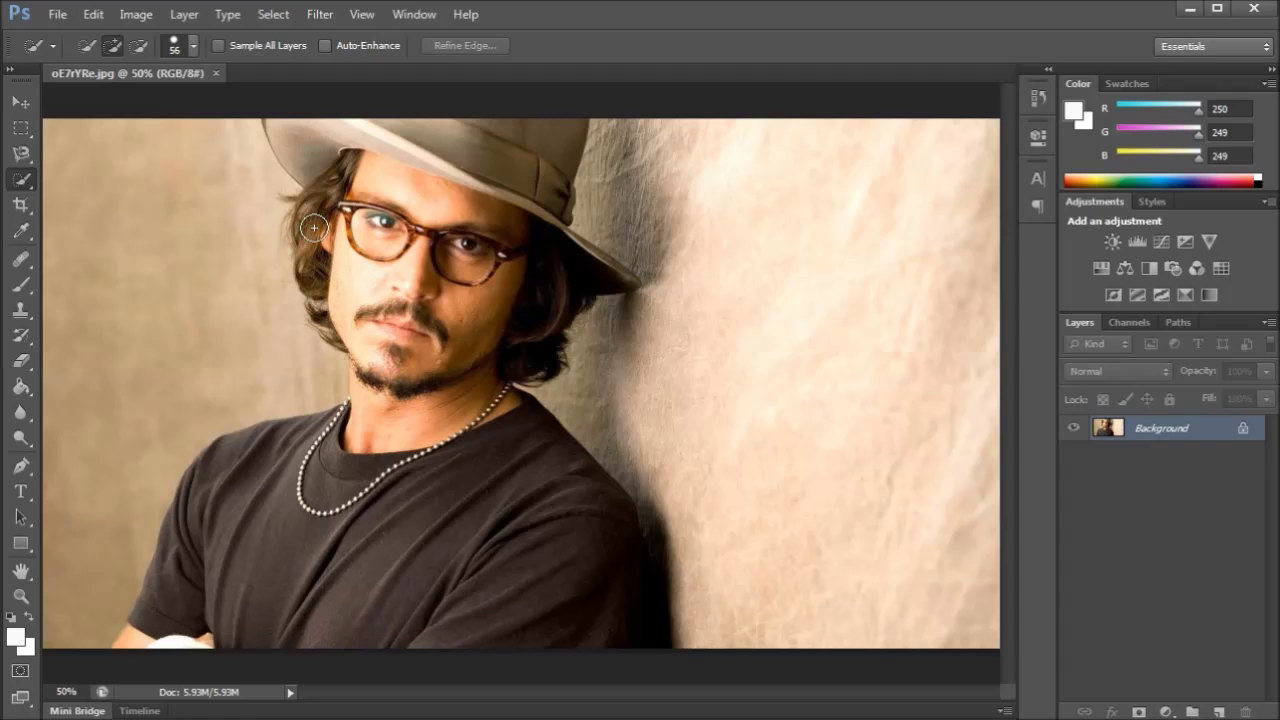
left_click_drag(314, 231, 326, 187)
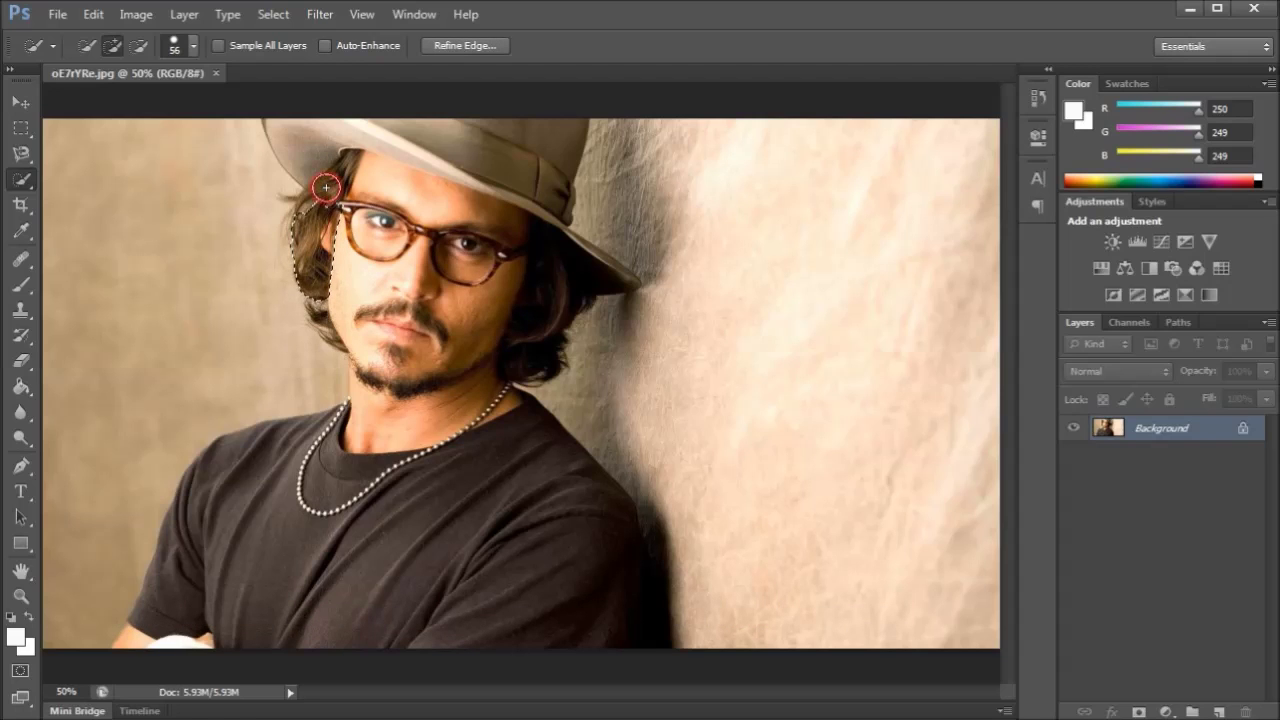
left_click(301, 140)
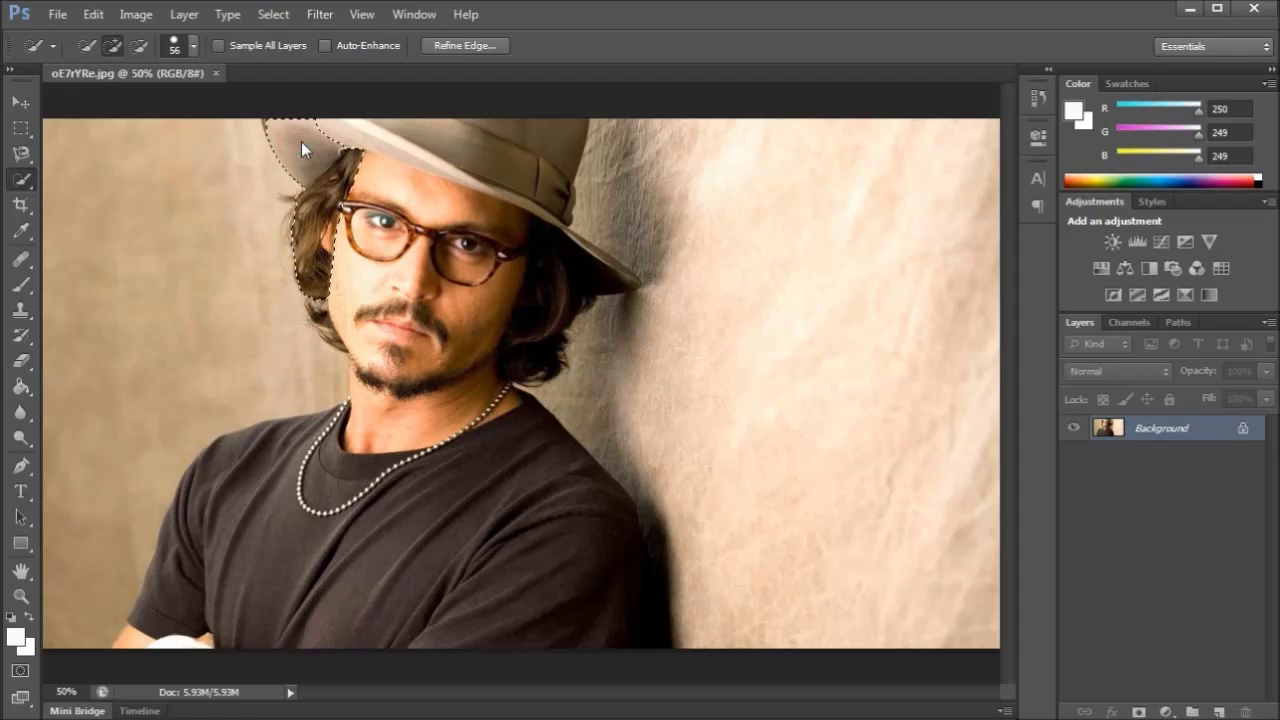
left_click_drag(301, 140, 462, 121)
mouse_move(462, 121)
left_mouse_down()
mouse_move(515, 201)
mouse_move(586, 222)
left_mouse_up()
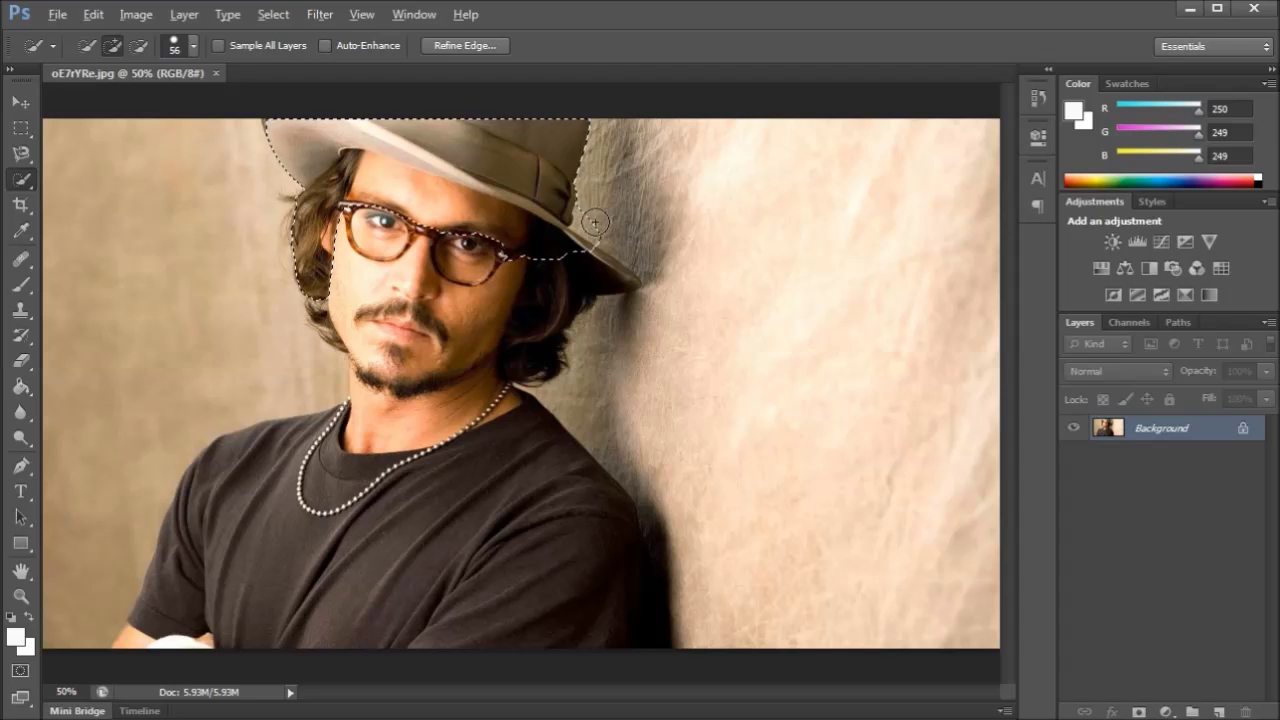
key("alt")
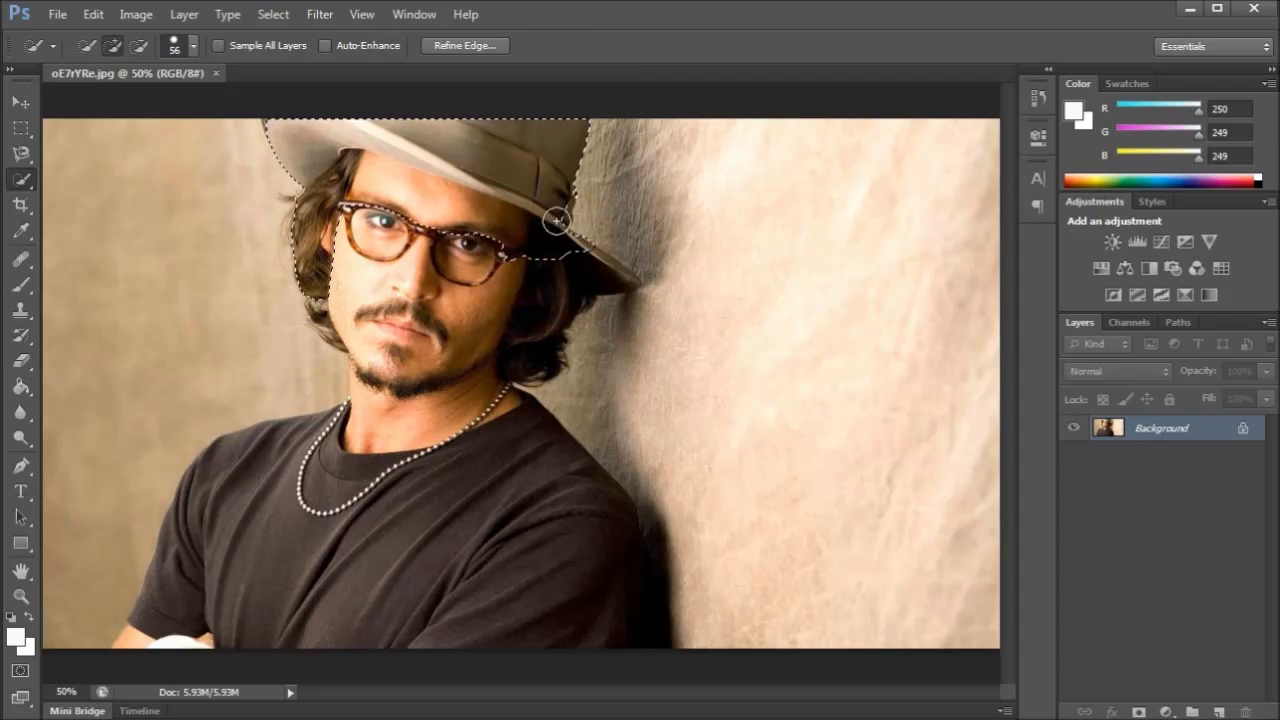
mouse_move(557, 214)
left_mouse_down()
mouse_move(591, 257)
mouse_move(500, 409)
mouse_move(612, 524)
mouse_move(560, 600)
mouse_move(400, 560)
mouse_move(223, 463)
mouse_move(140, 625)
mouse_move(194, 623)
left_mouse_up()
left_click(649, 503, "alt")
left_click_drag(652, 521, 672, 578)
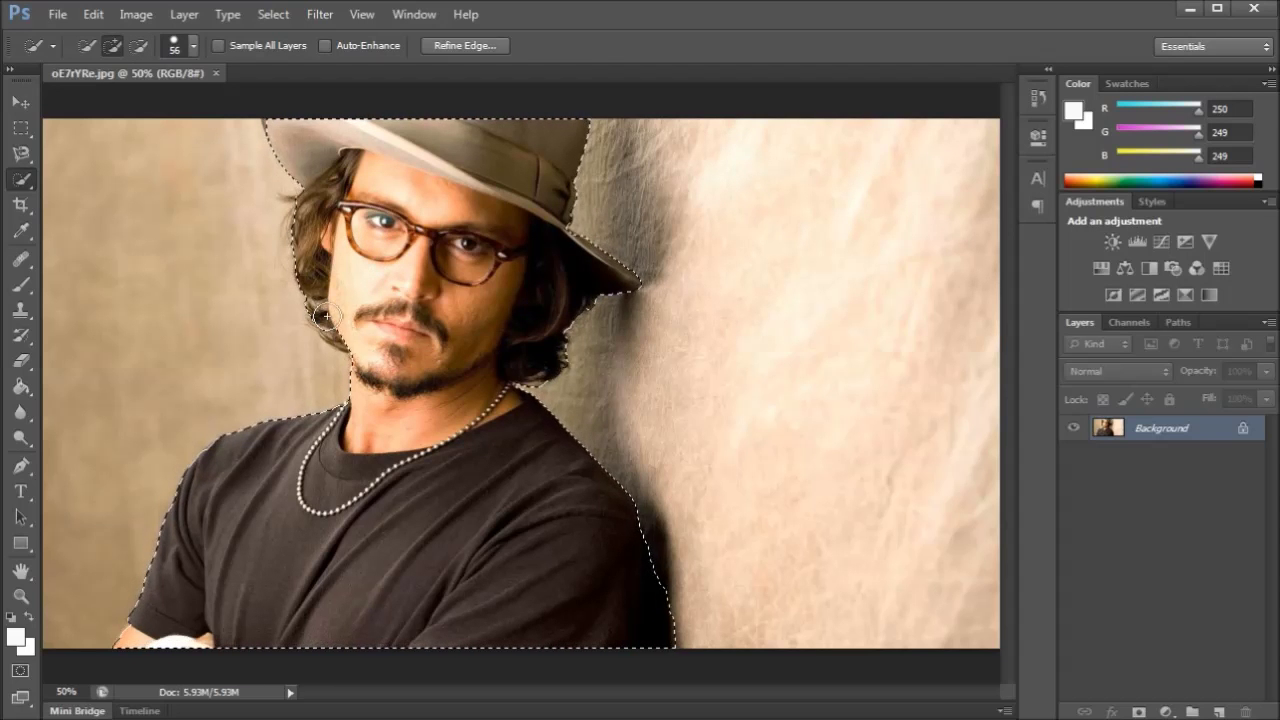
Step: Copy the selected man to Layer 1 and delete the Background layer
right_click(440, 401)
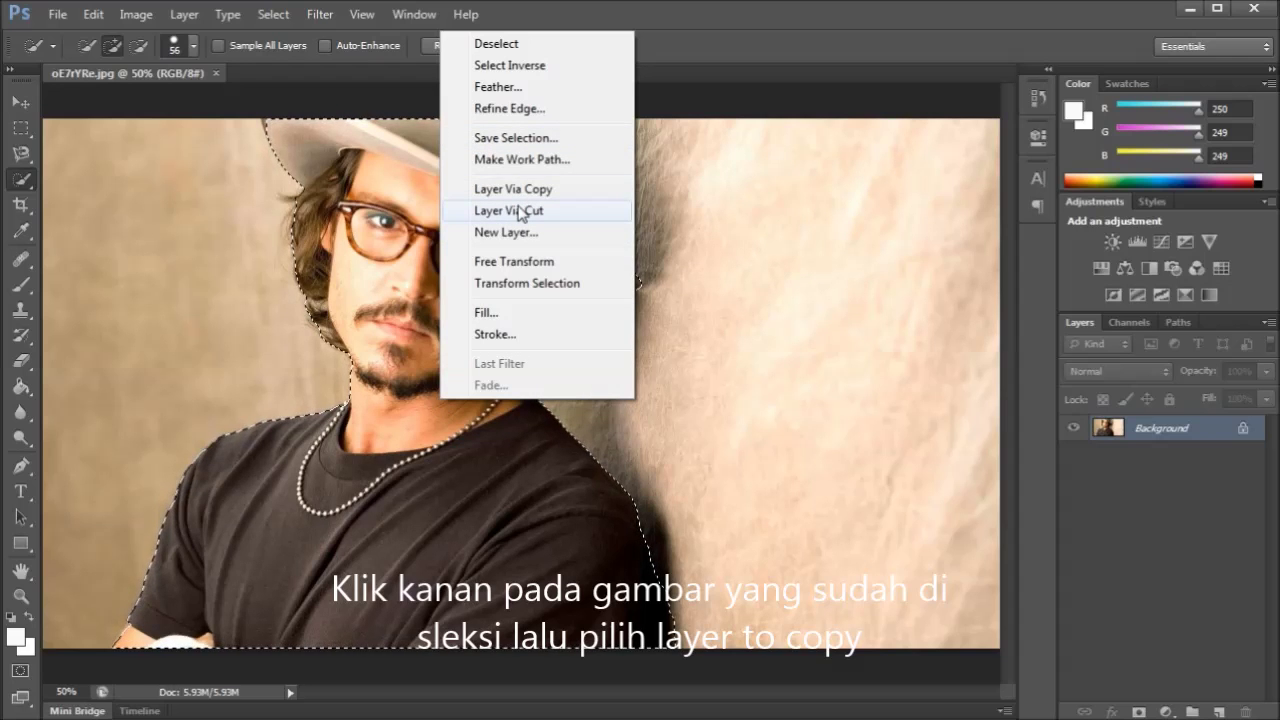
left_click(518, 189)
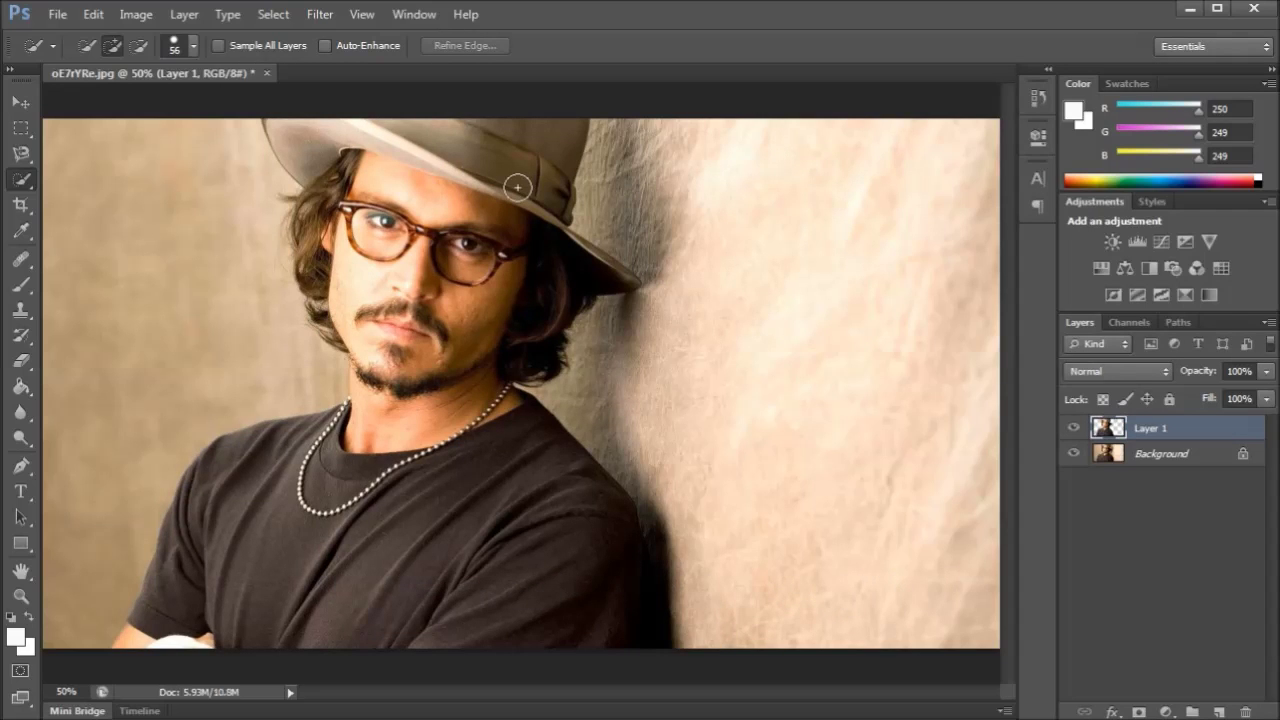
left_click(16, 97)
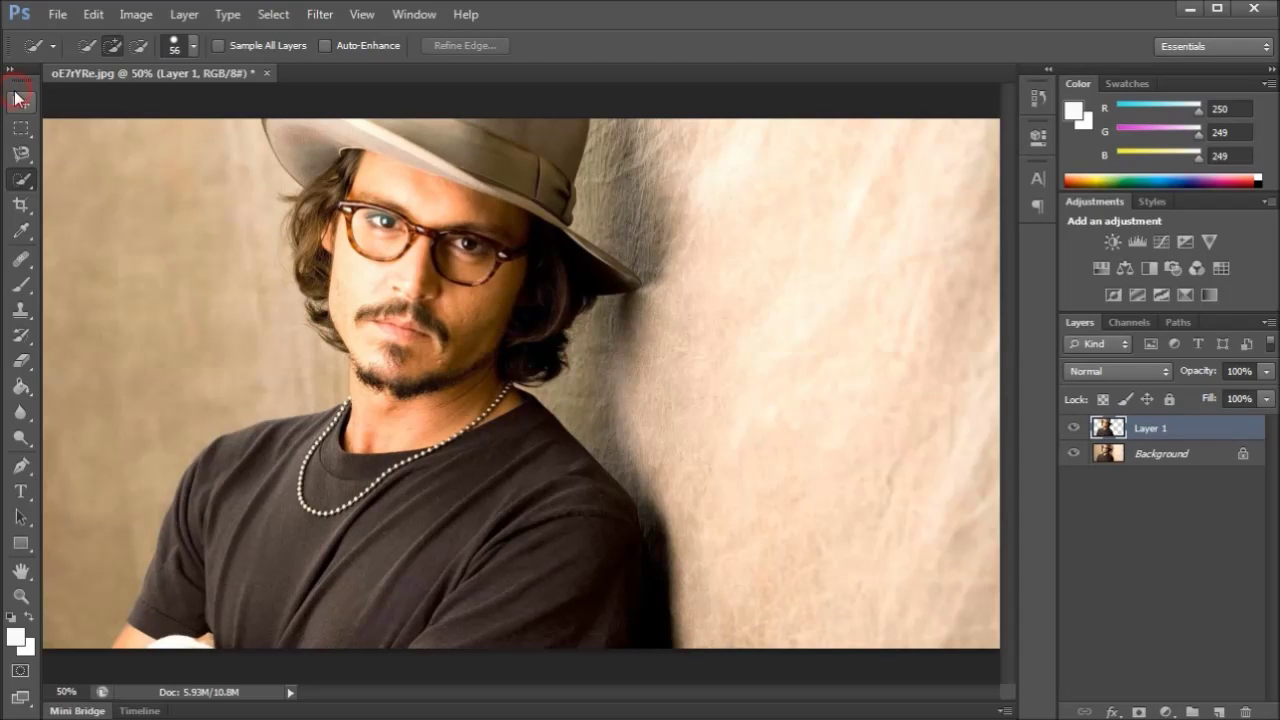
left_click(1173, 455)
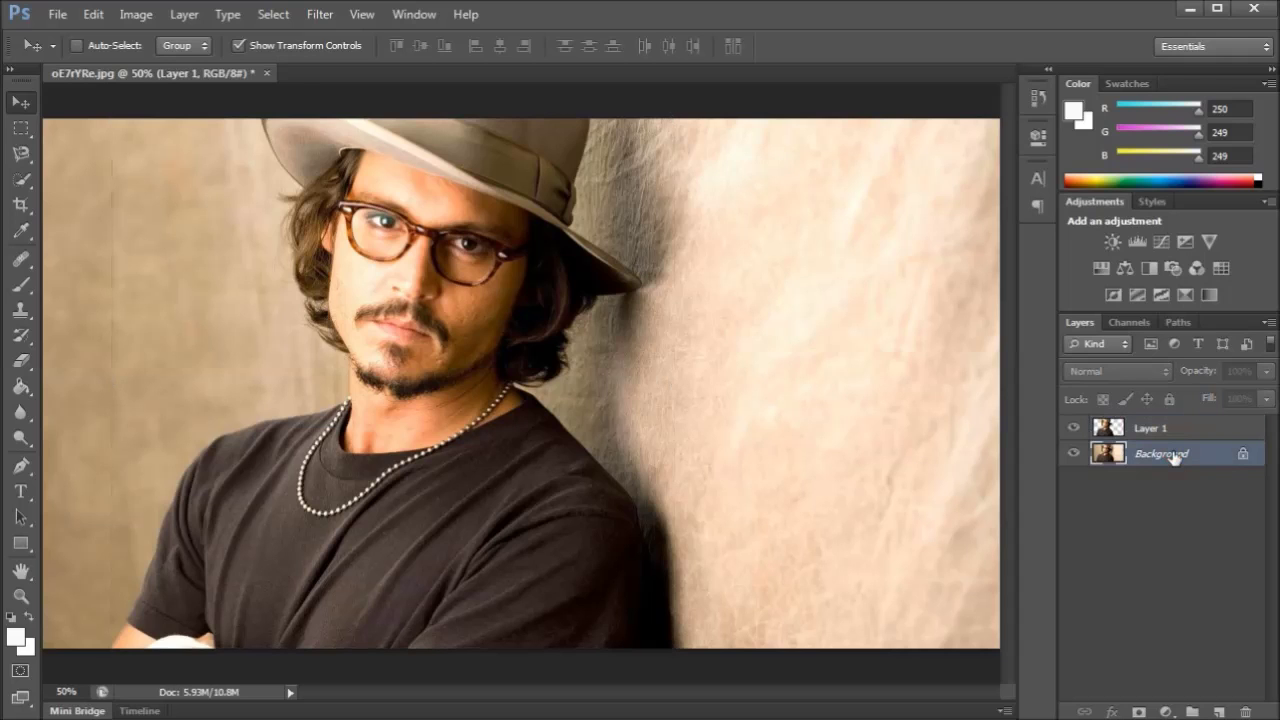
left_click(1245, 711)
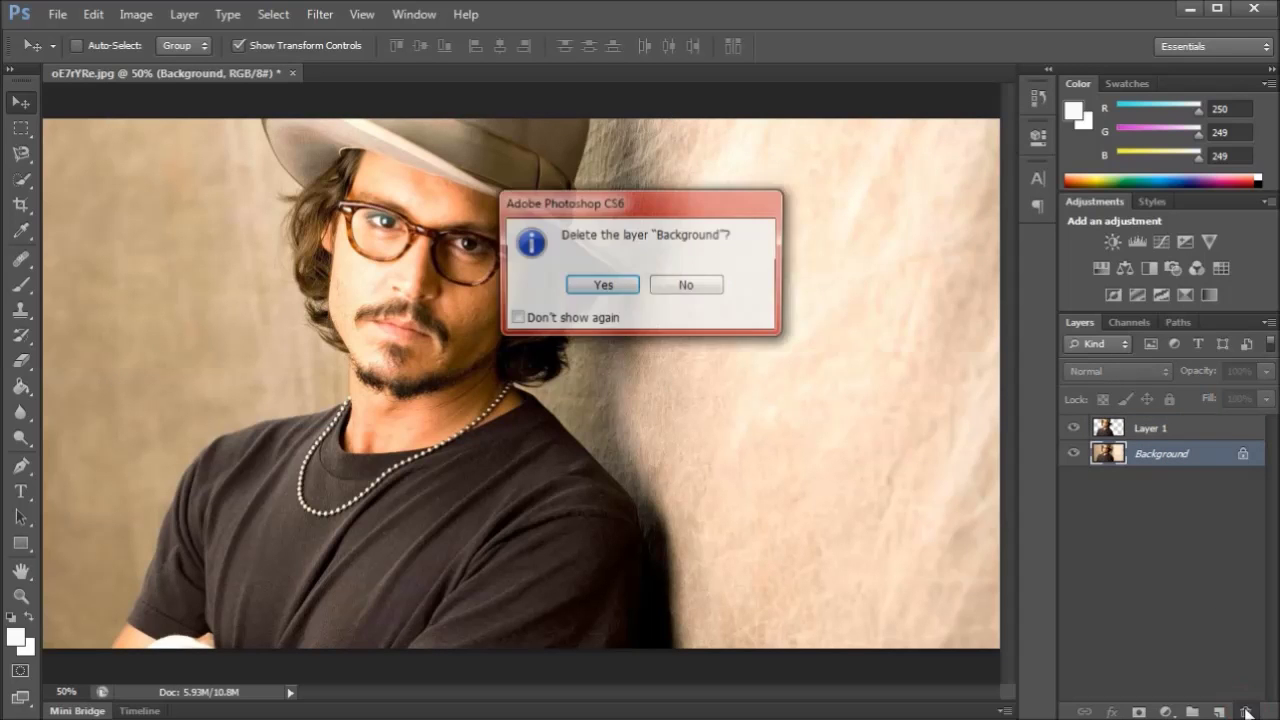
left_click(604, 285)
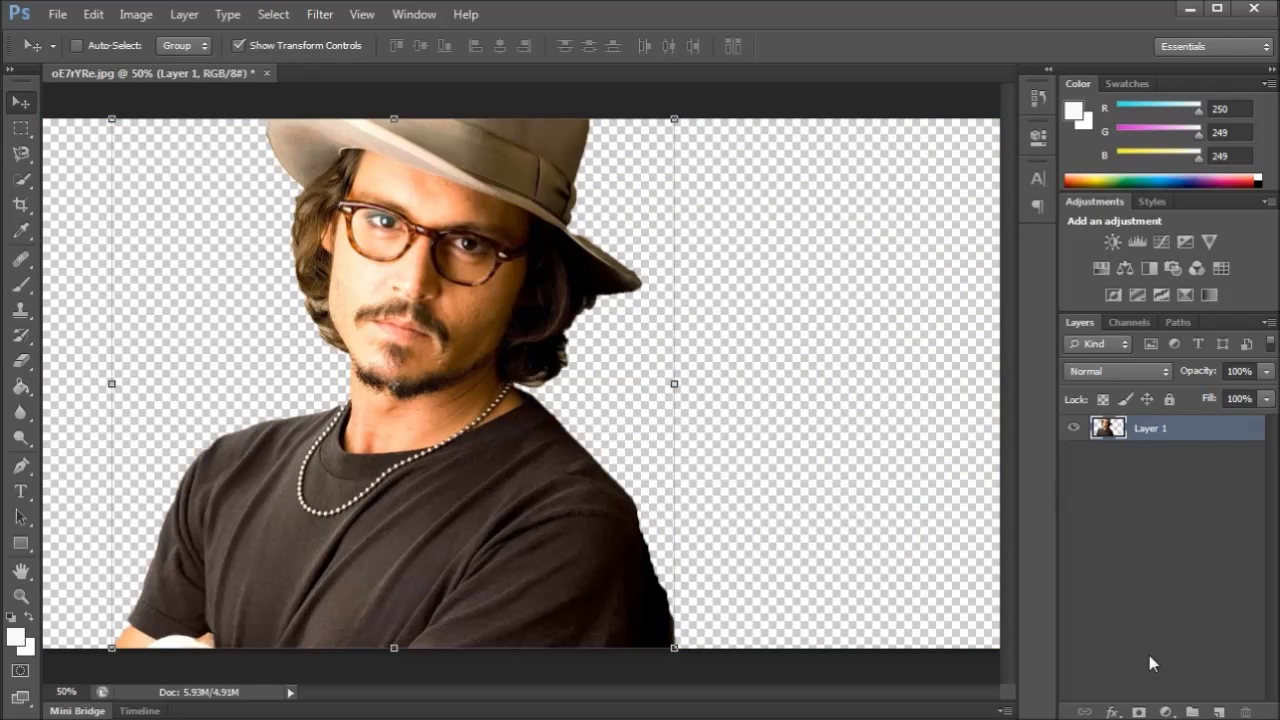
Step: Add Layer 2 beneath Layer 1 and fill it with near-black 040404
left_click(1217, 711)
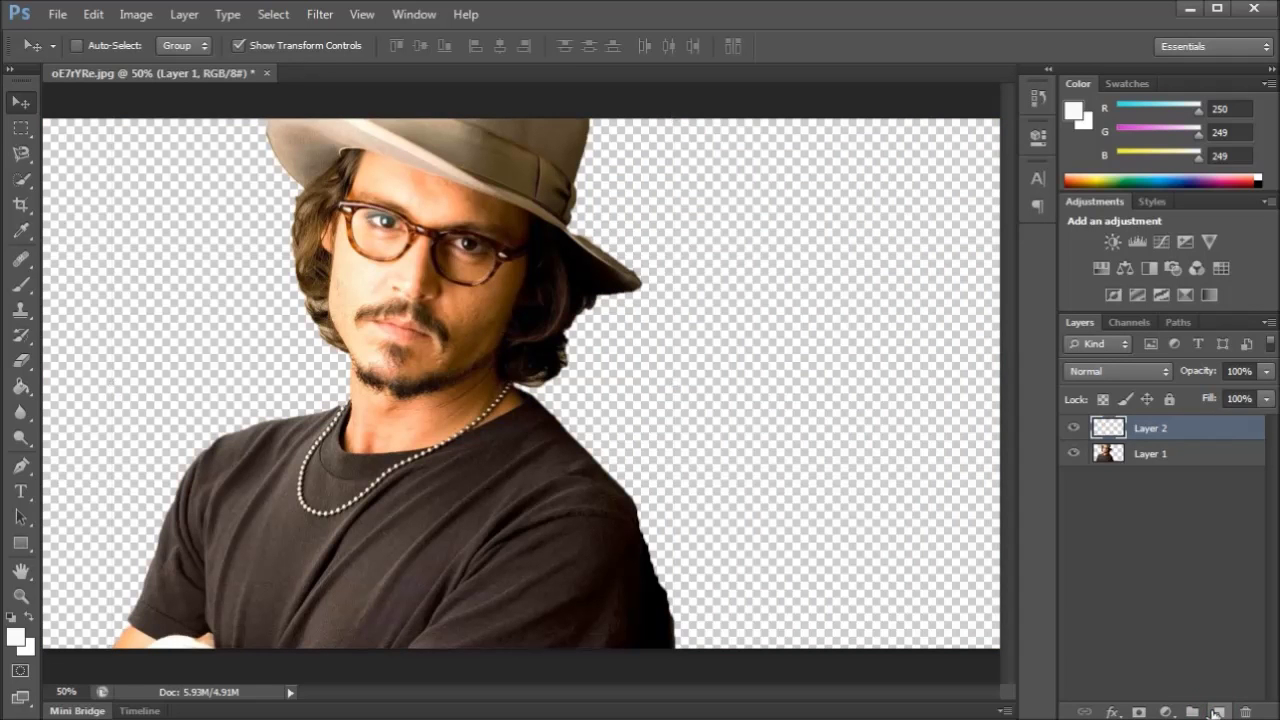
left_click_drag(1181, 428, 1184, 469)
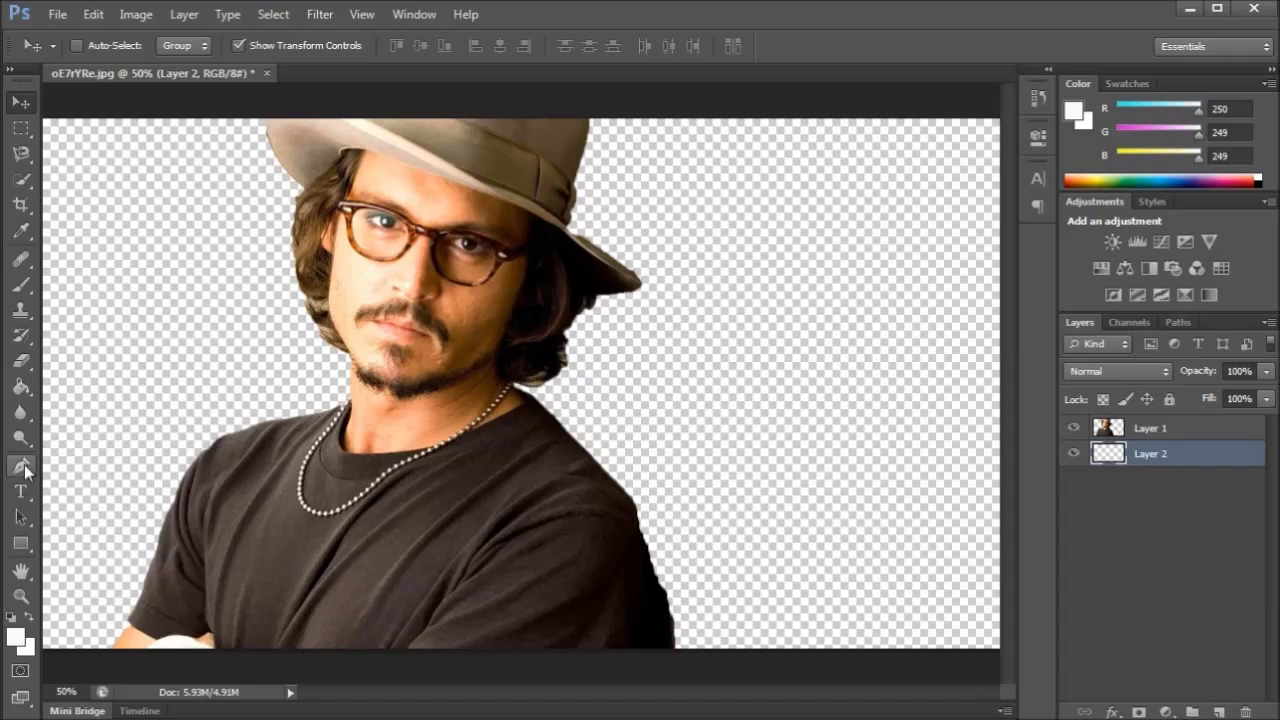
left_click(22, 390)
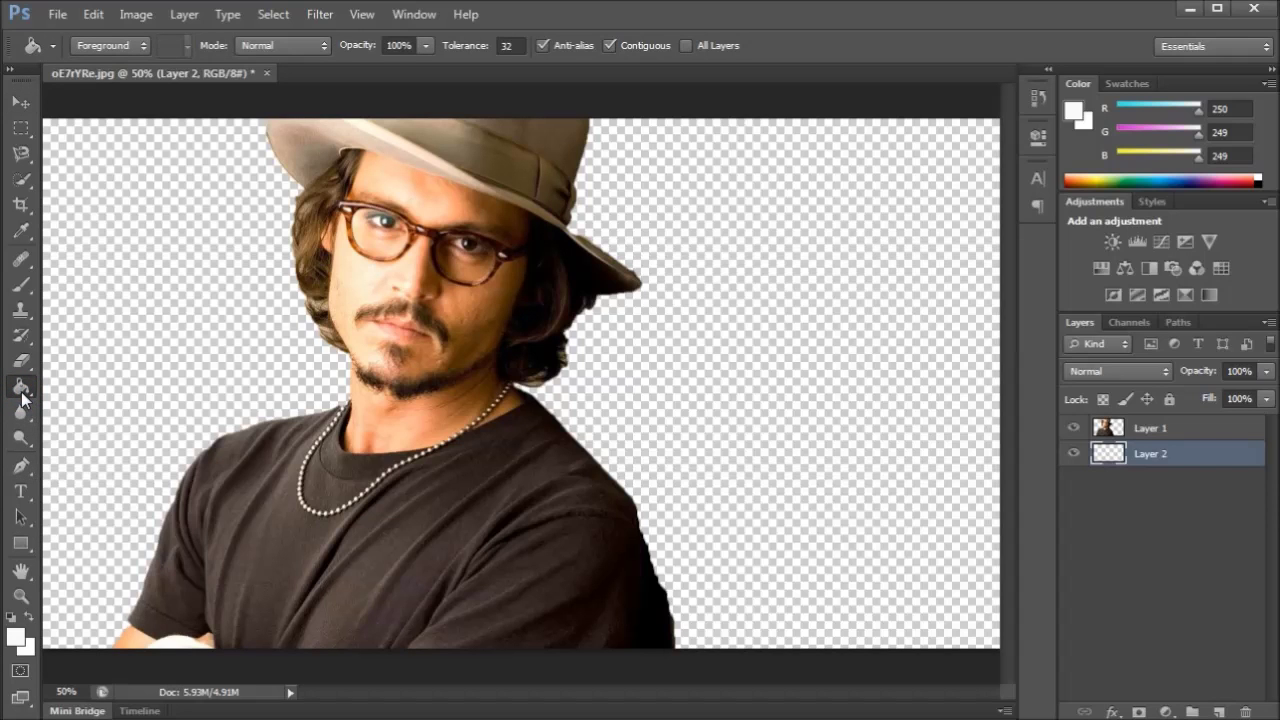
left_click(15, 638)
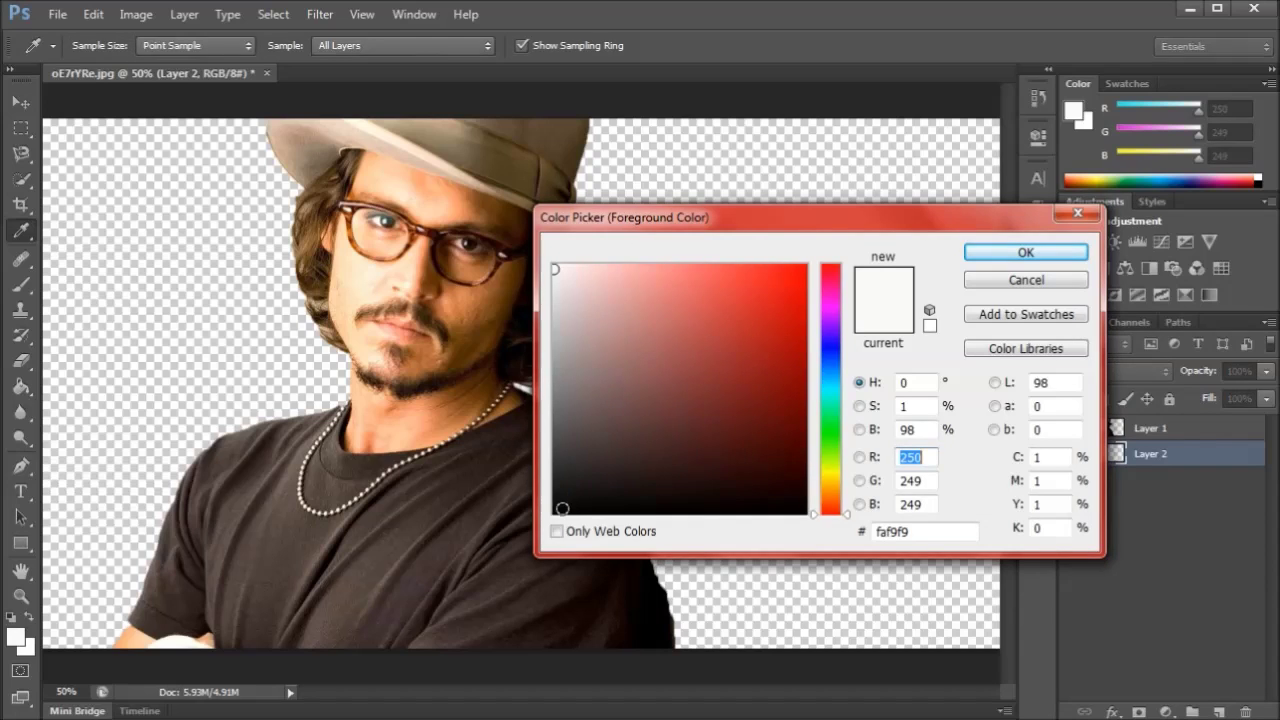
left_click(558, 510)
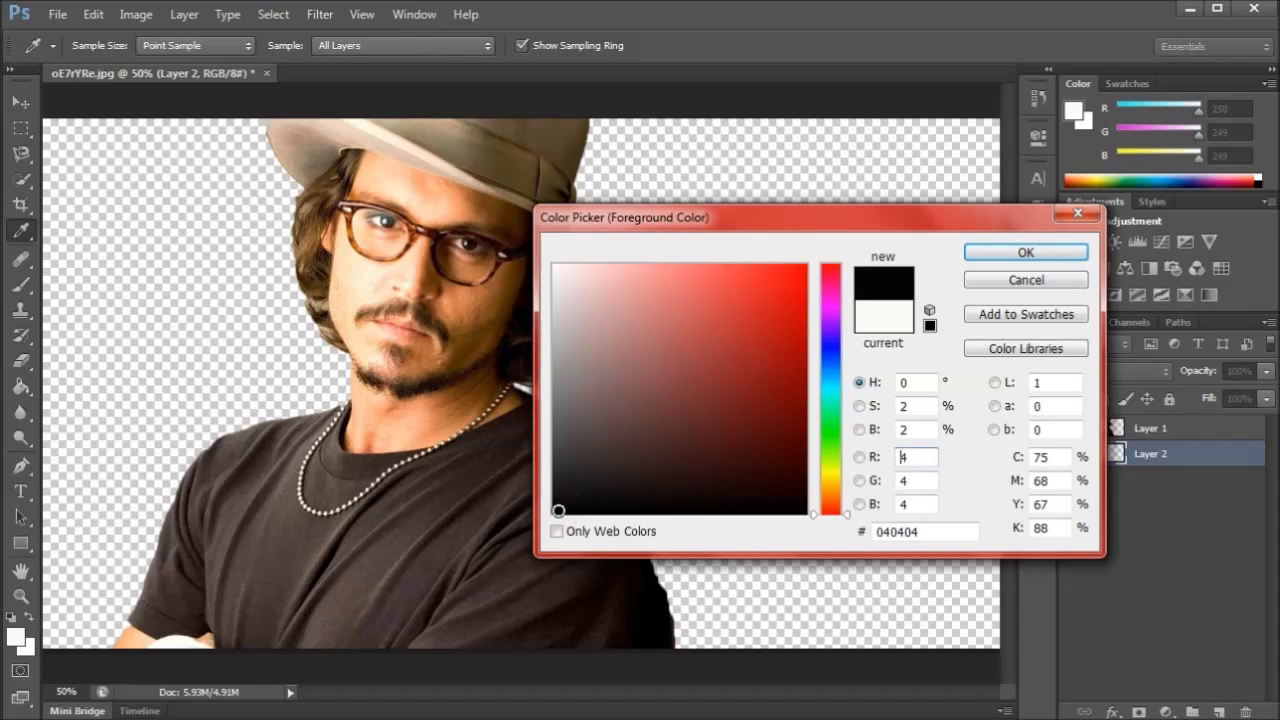
left_click(1027, 254)
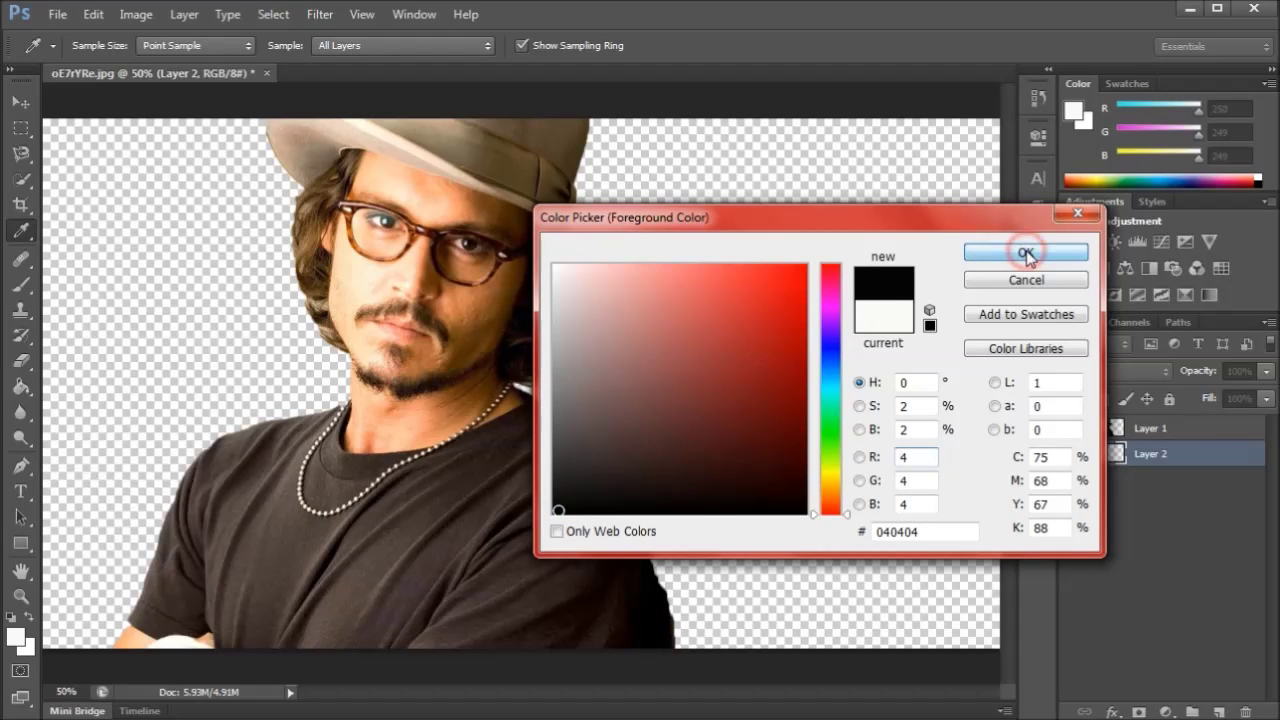
key("g")
left_click(876, 300)
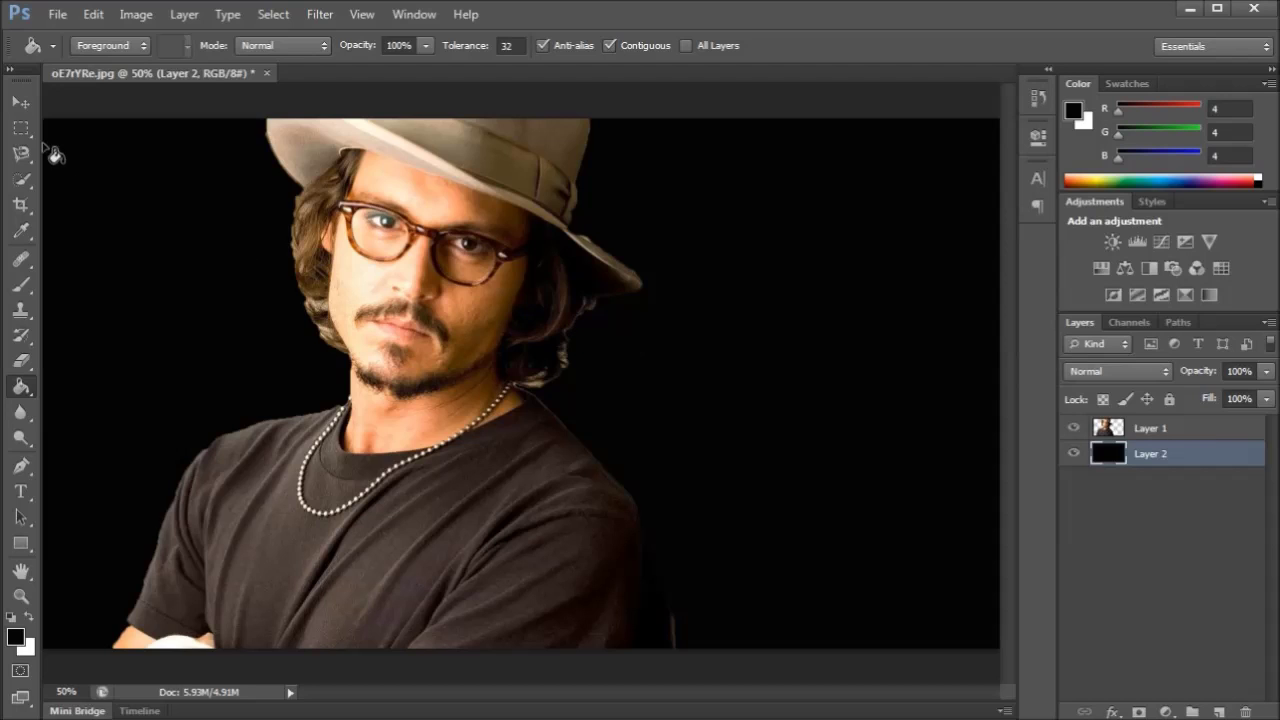
left_click(21, 105)
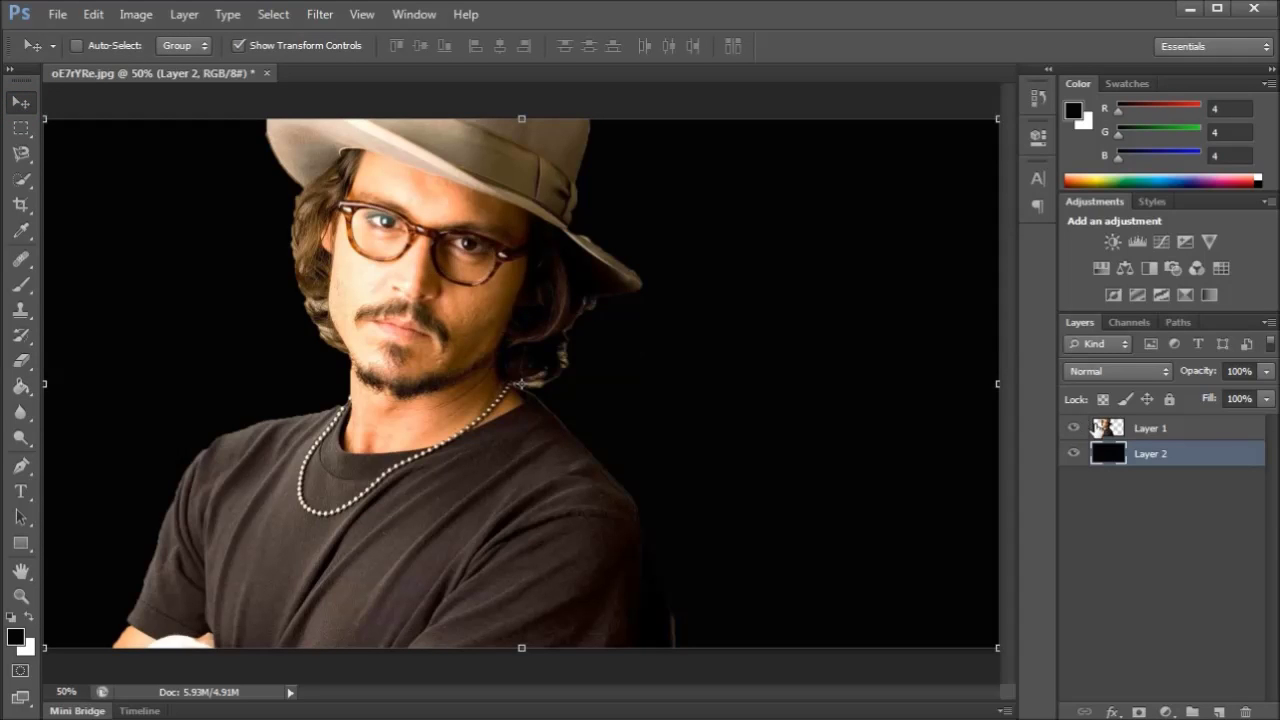
Step: Soften the man on Layer 1 with a Gaussian Blur of about 3.7 pixels
left_click(1173, 436)
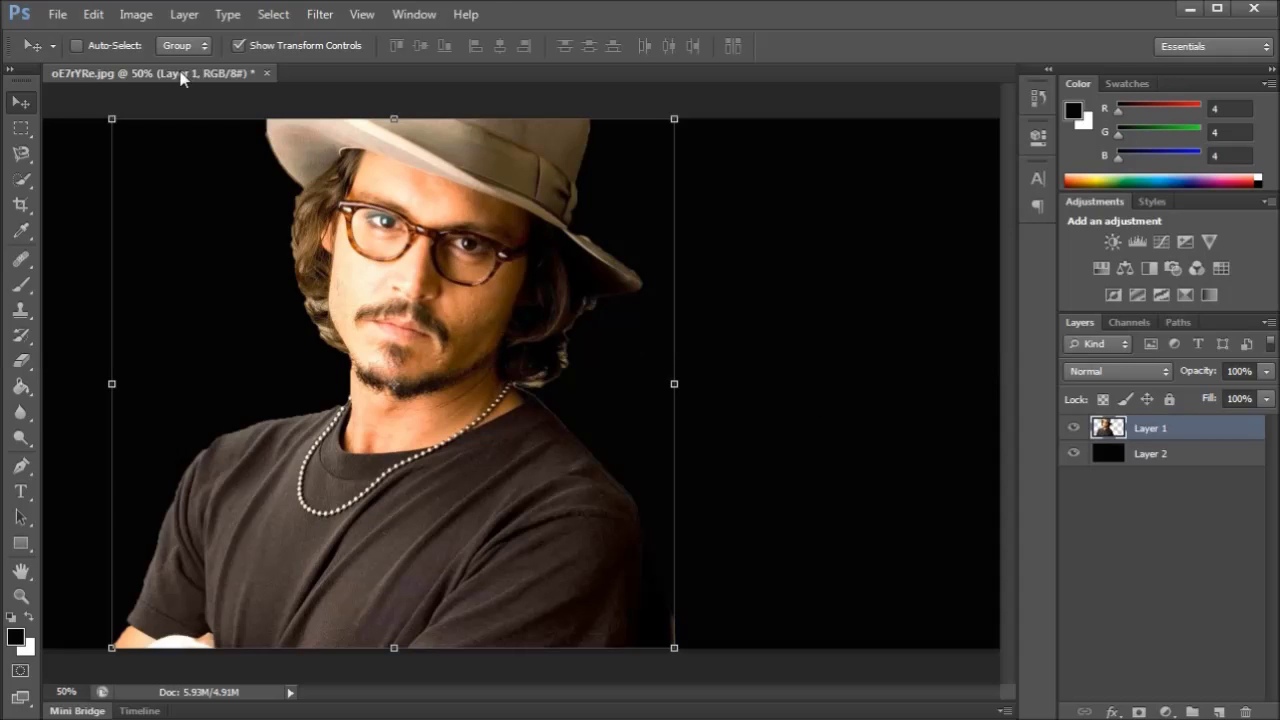
left_click(310, 15)
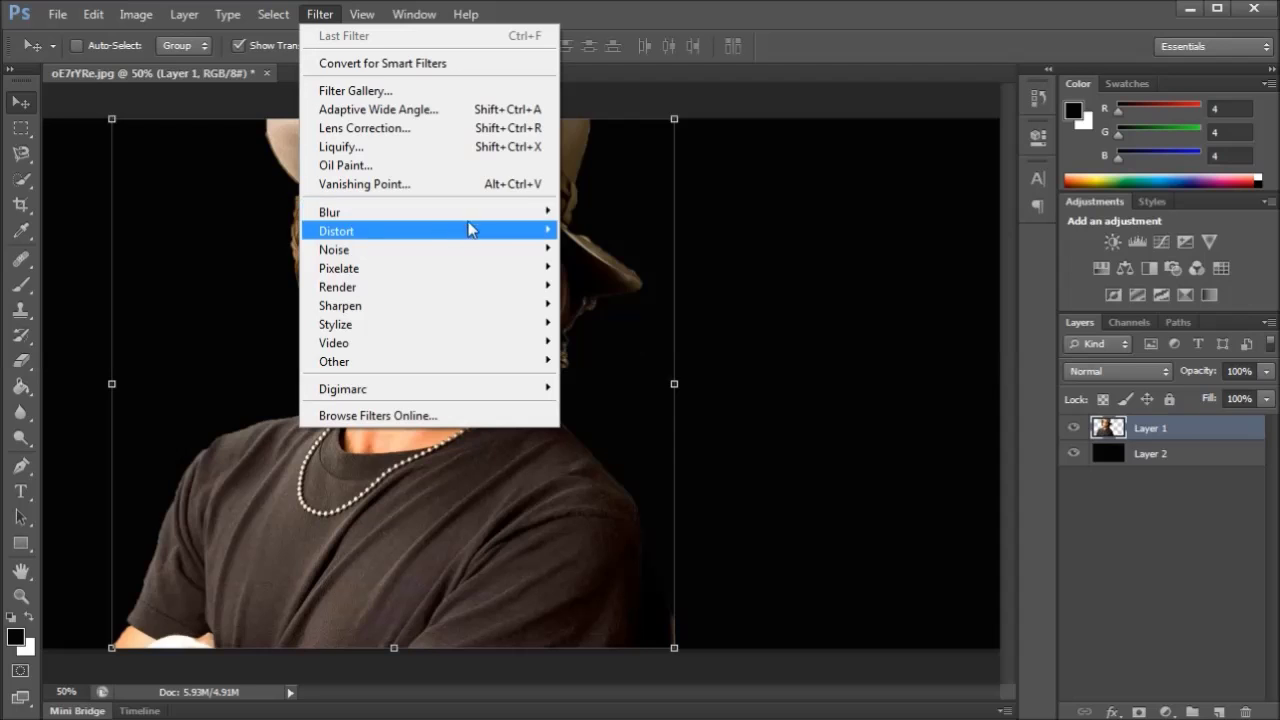
mouse_move(400, 212)
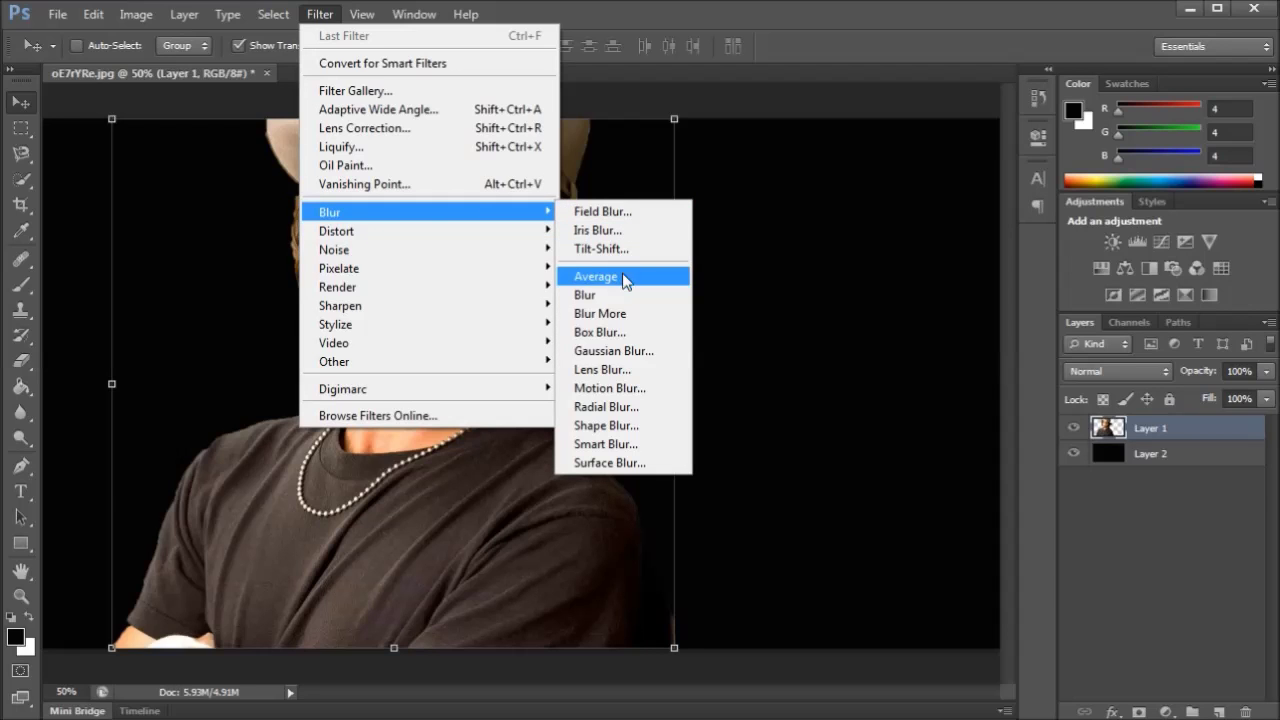
left_click(626, 352)
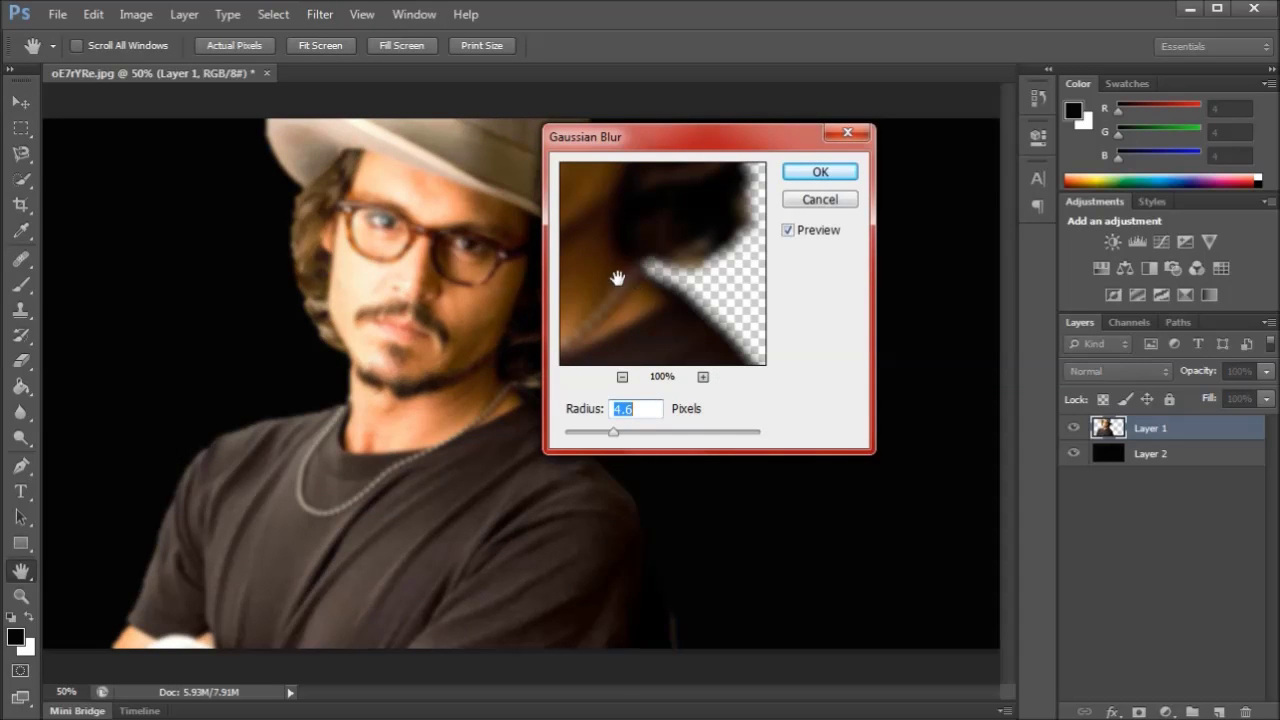
mouse_move(629, 286)
left_mouse_down()
mouse_move(728, 363)
mouse_move(723, 346)
left_mouse_up()
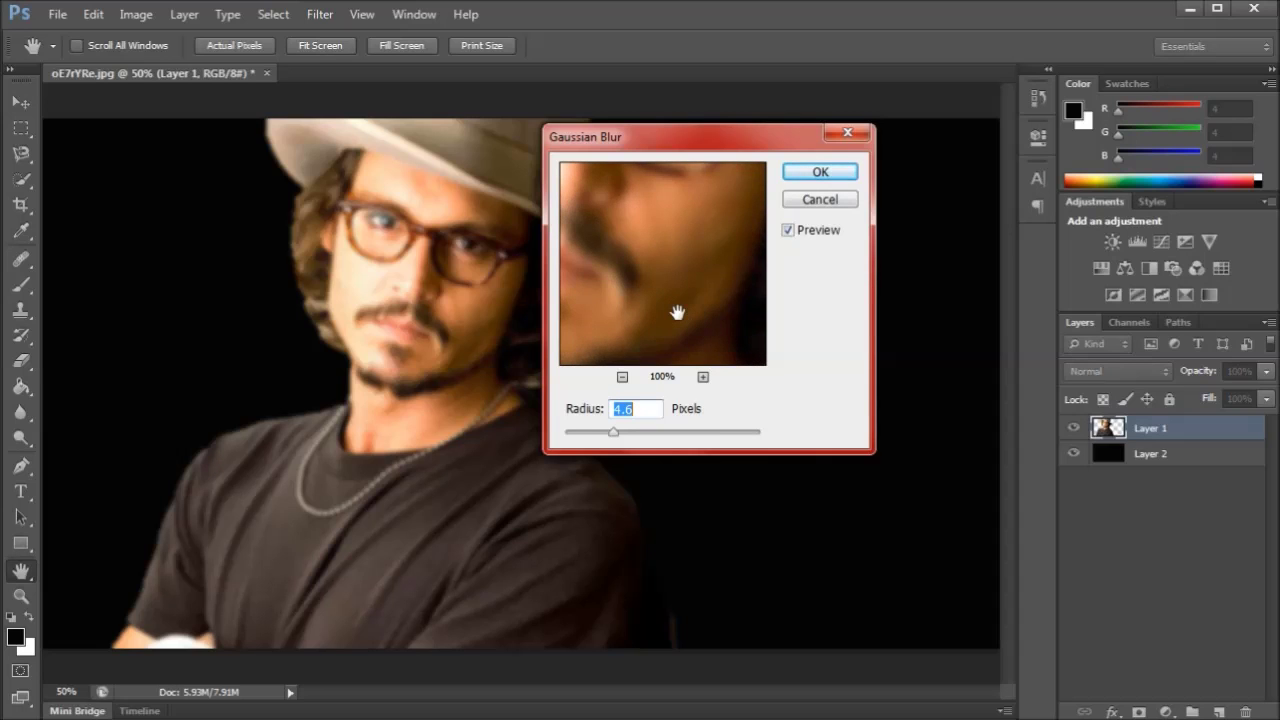
left_click_drag(614, 440, 613, 440)
left_click_drag(610, 433, 602, 430)
left_click(838, 175)
key("v")
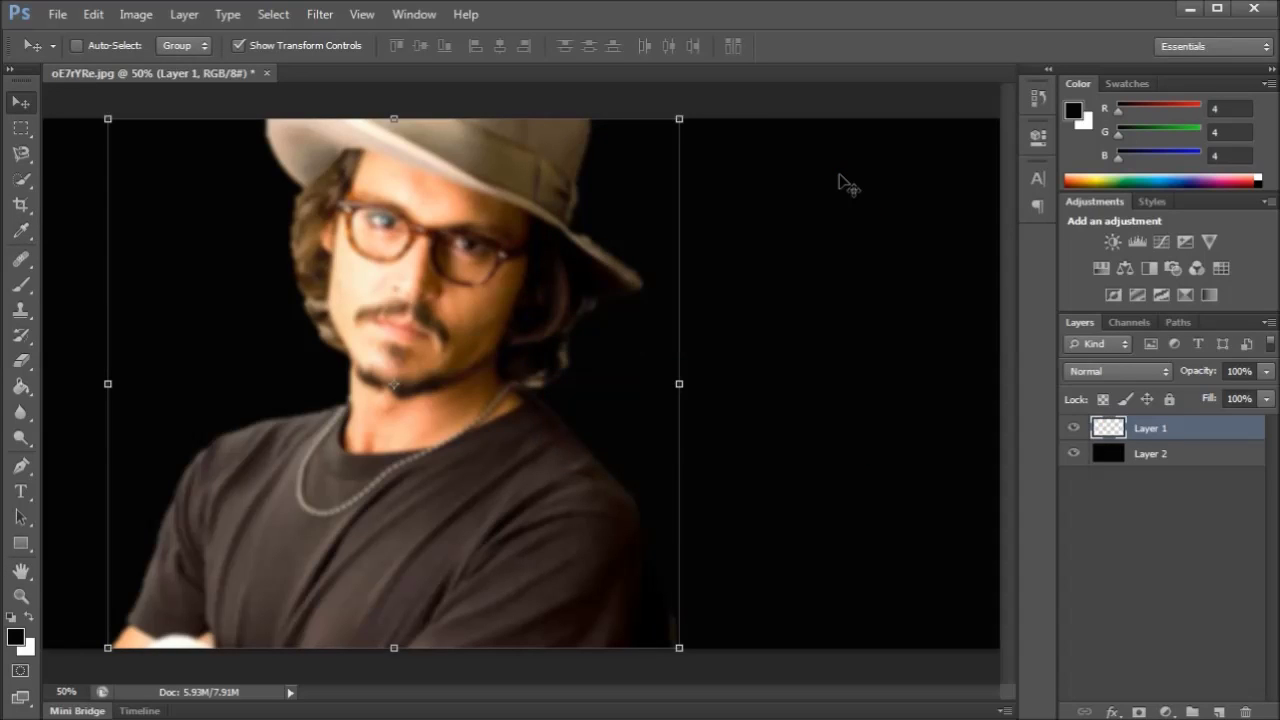
Step: Save the document as coba.psd in Photoshop format, accepting the compatibility option
left_click(56, 14)
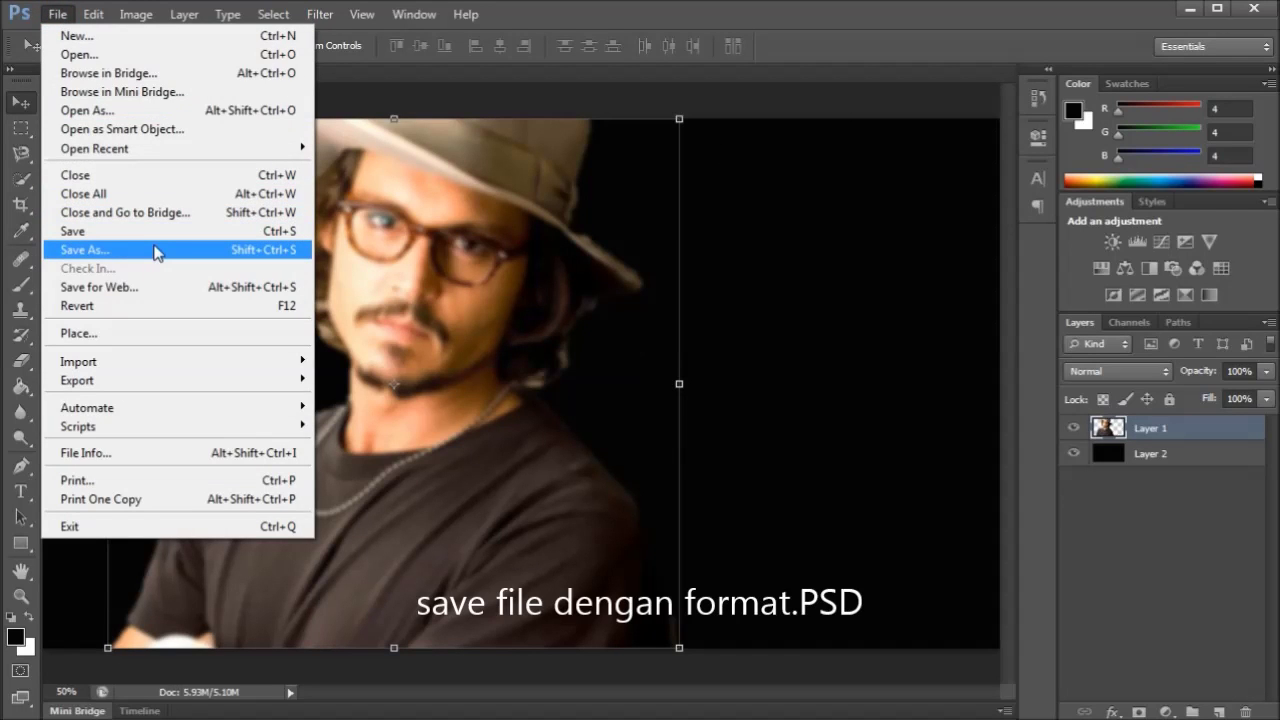
left_click(155, 250)
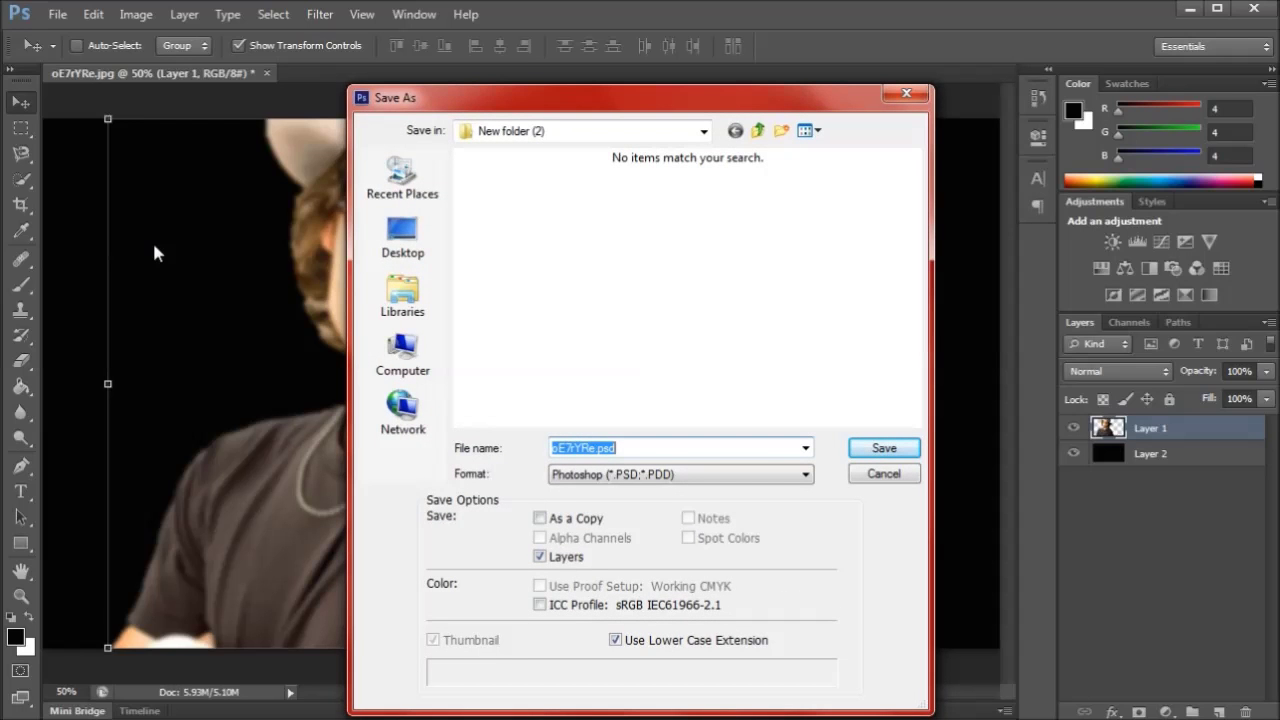
type("coba")
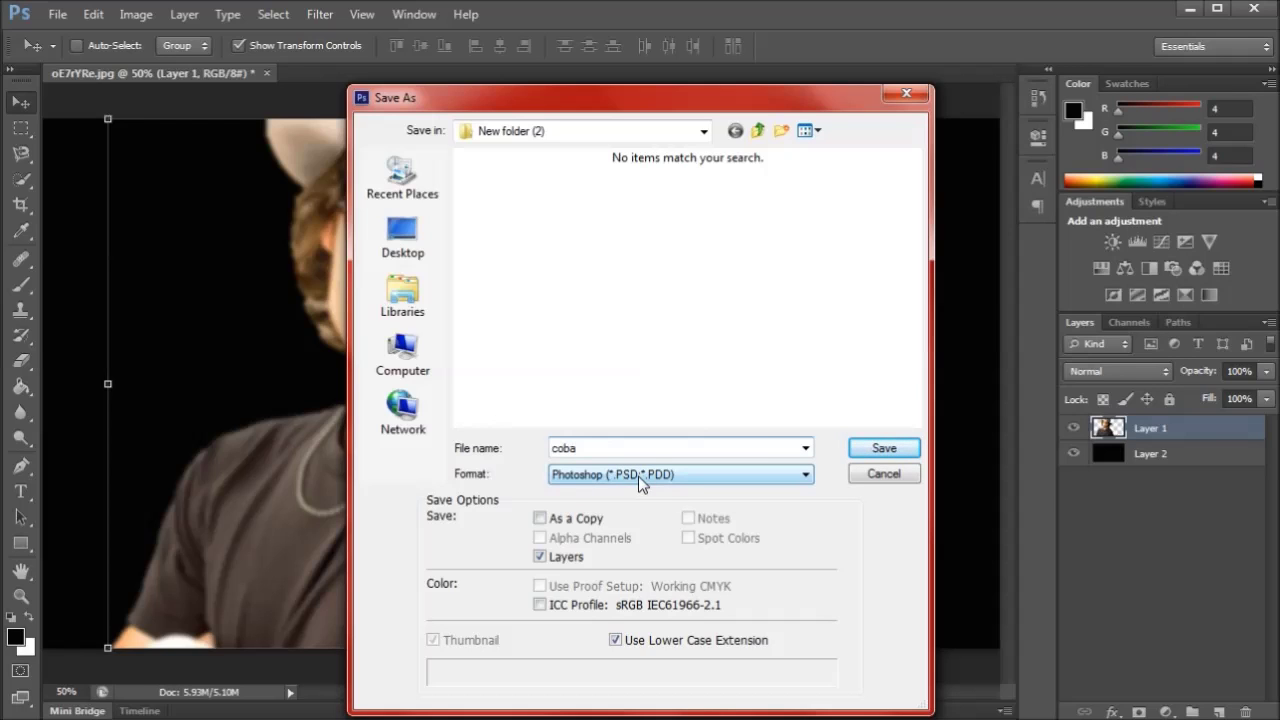
left_click(873, 455)
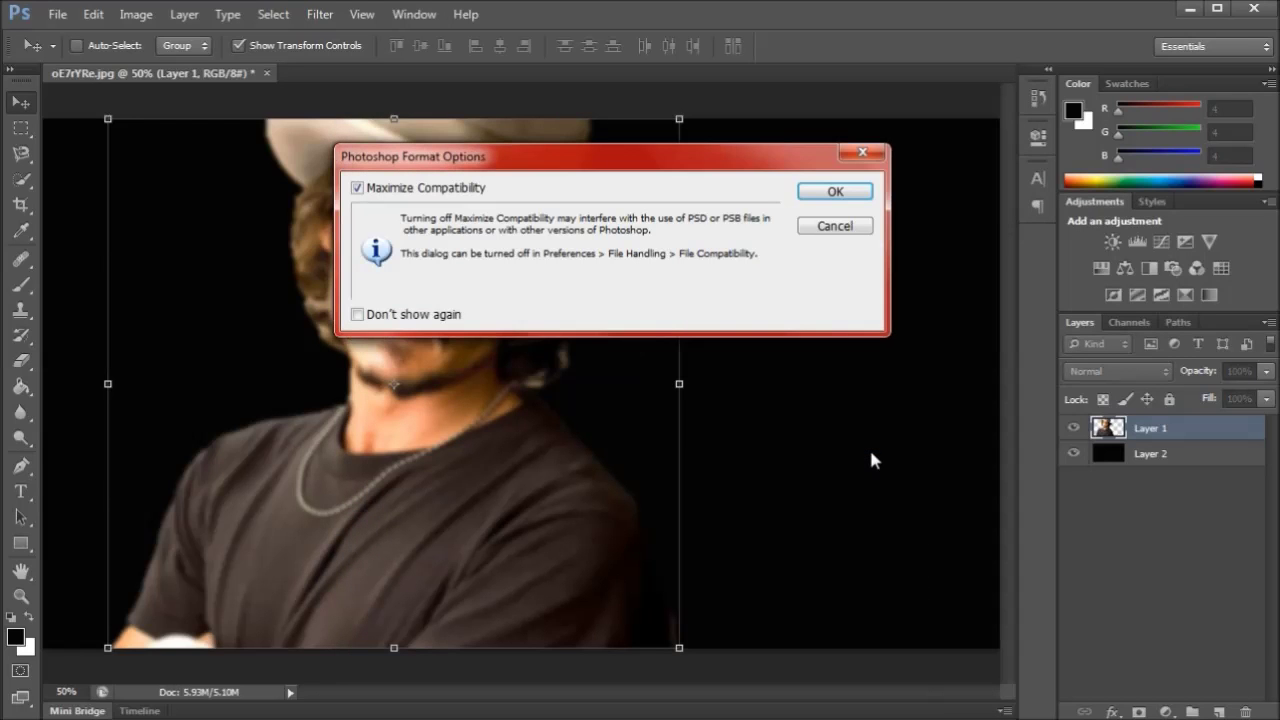
left_click(832, 192)
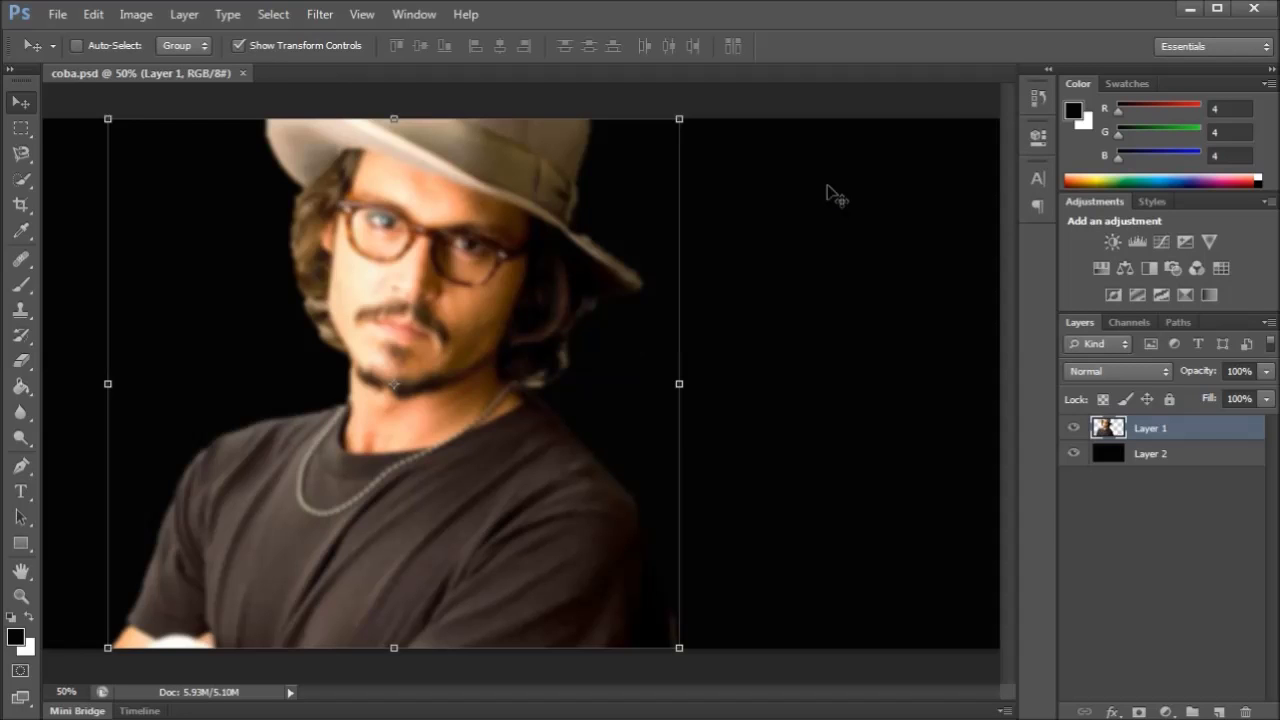
Step: Step back to the Paint Bucket history state before the blur and reselect Layer 1
left_click(1032, 101)
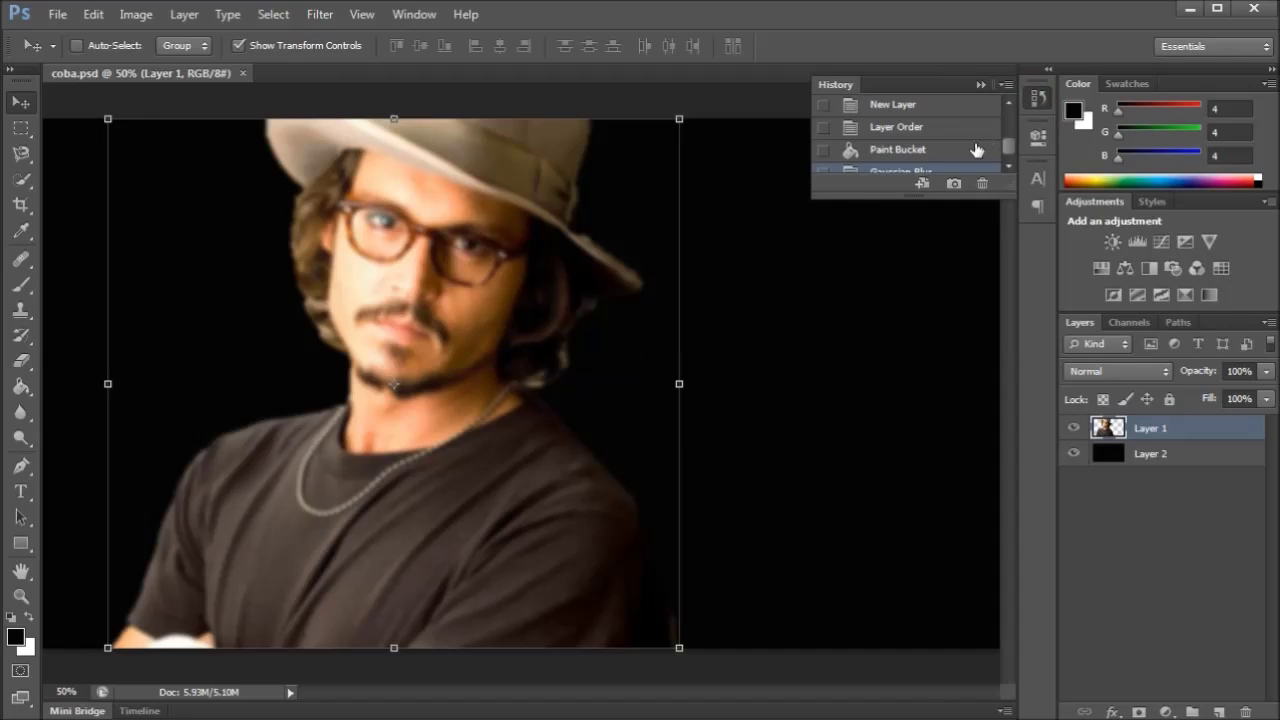
left_click(1008, 145)
left_click_drag(1009, 154, 1009, 160)
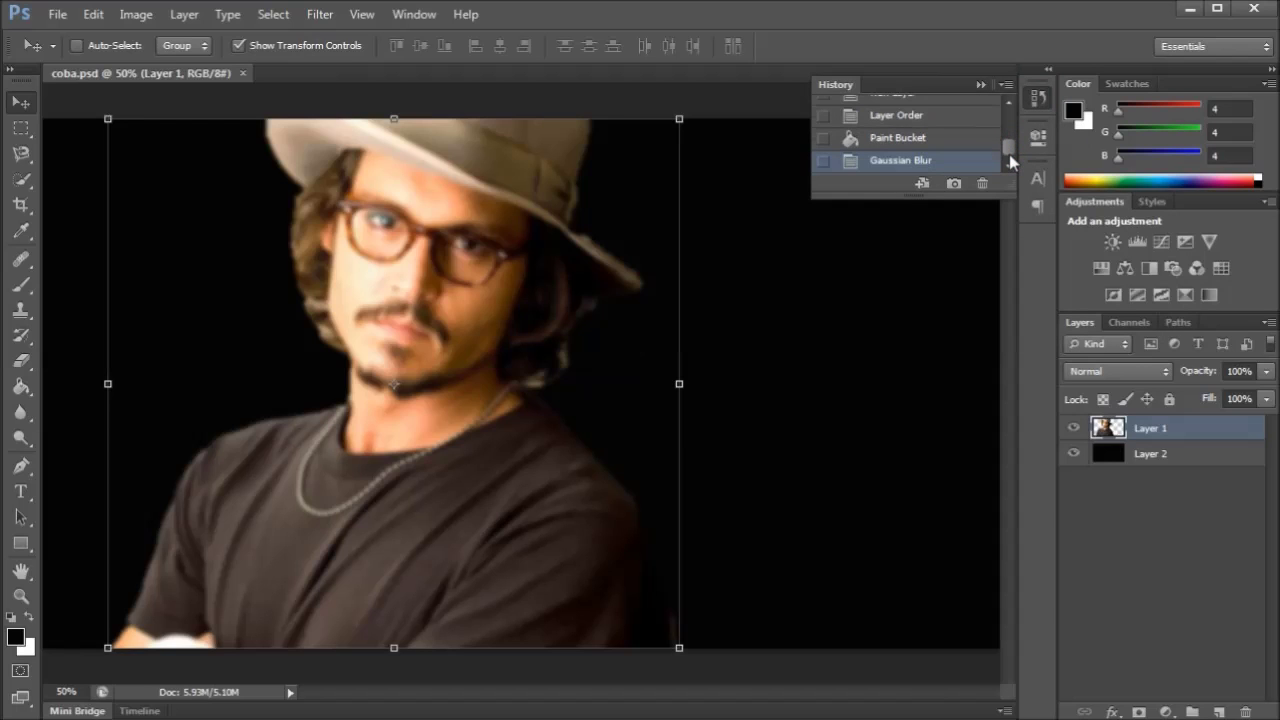
left_click(956, 138)
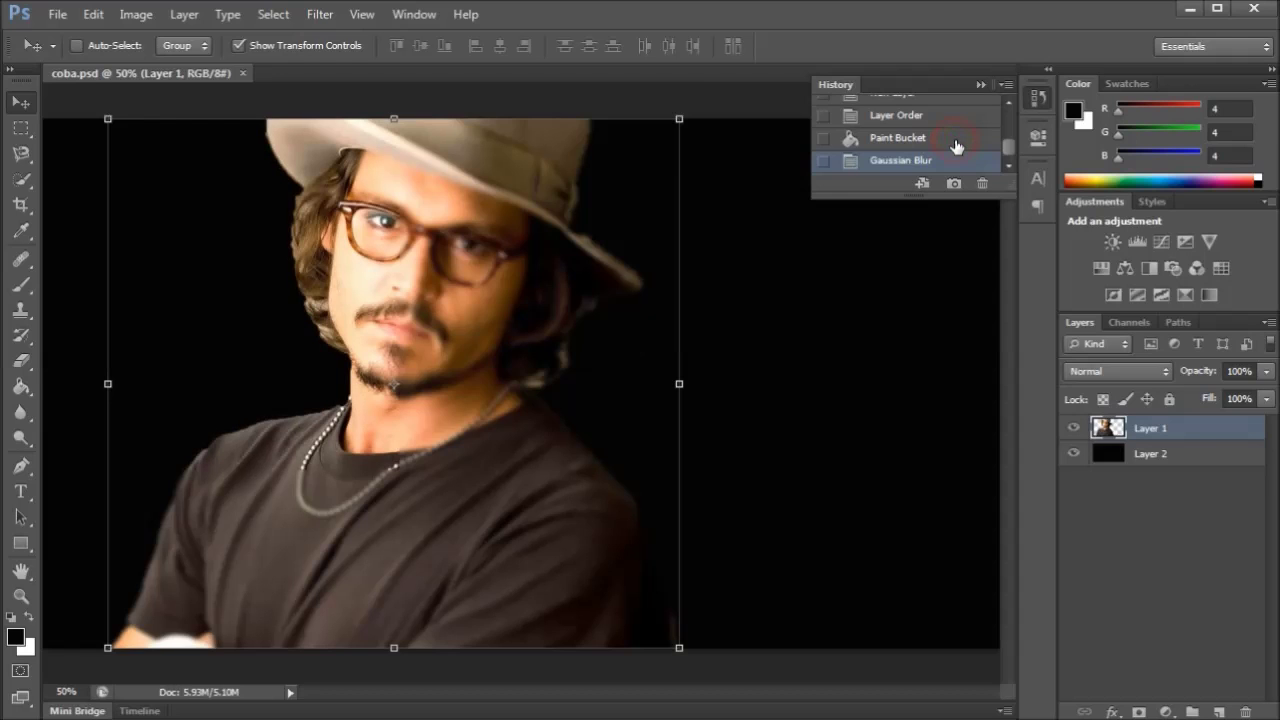
left_click(981, 84)
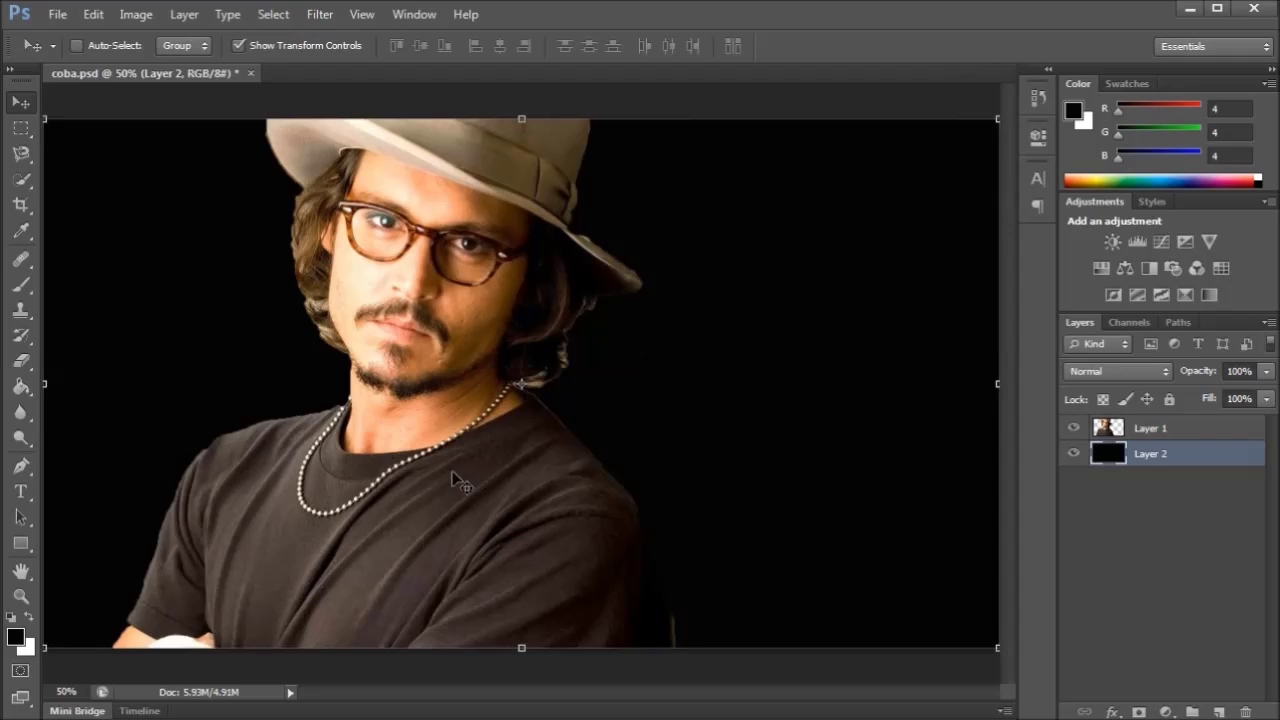
left_click(1150, 430)
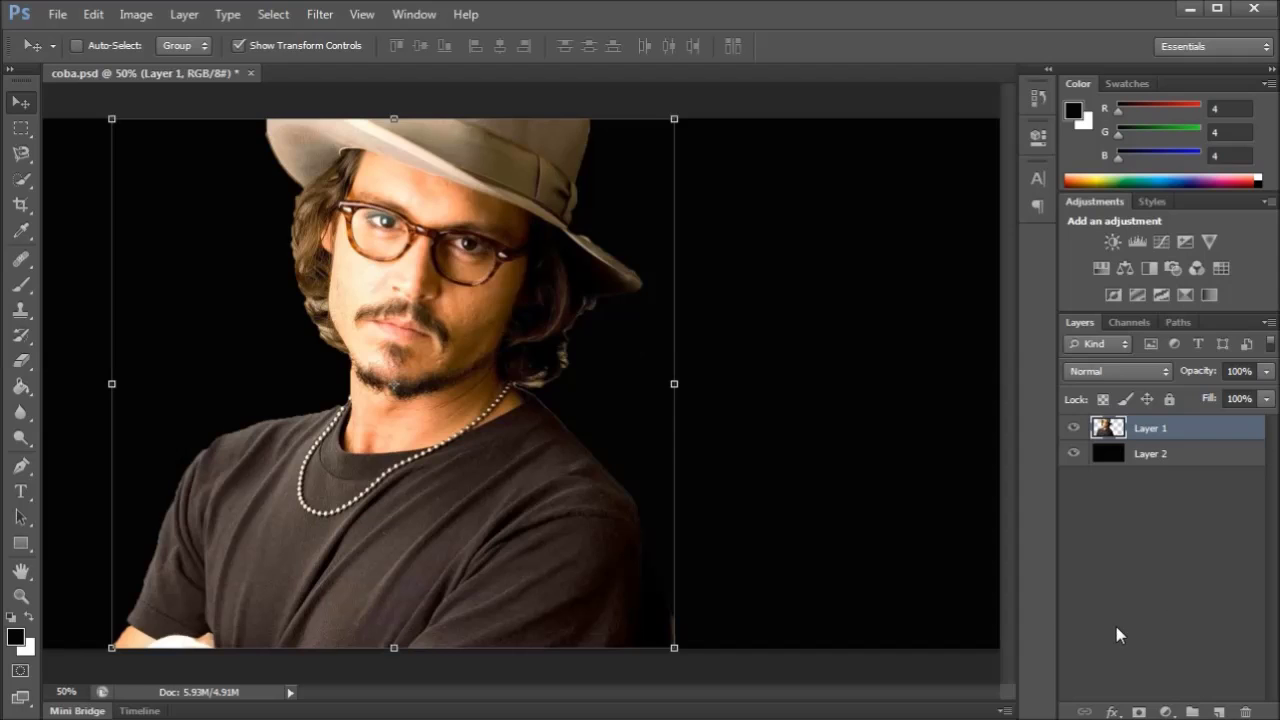
left_click(21, 491)
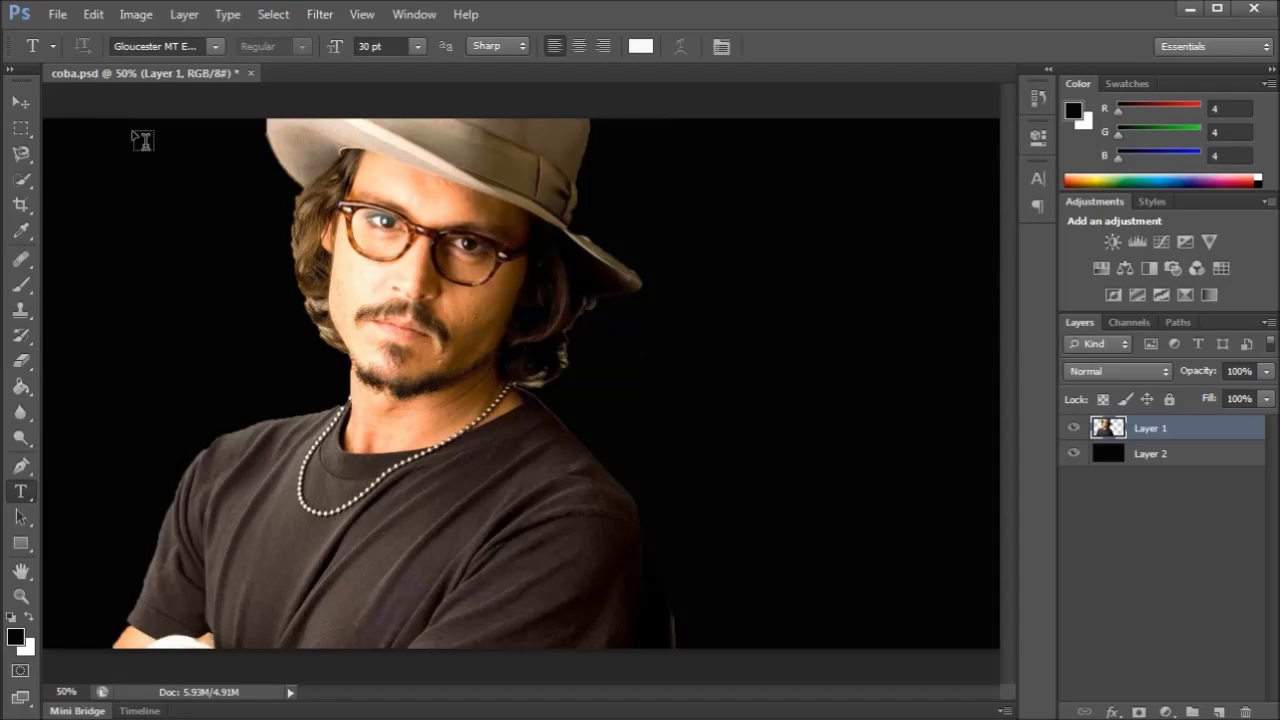
Step: Draw a paragraph text box covering the portrait and type the word TYPOGRAFHY
left_click_drag(110, 119, 521, 382)
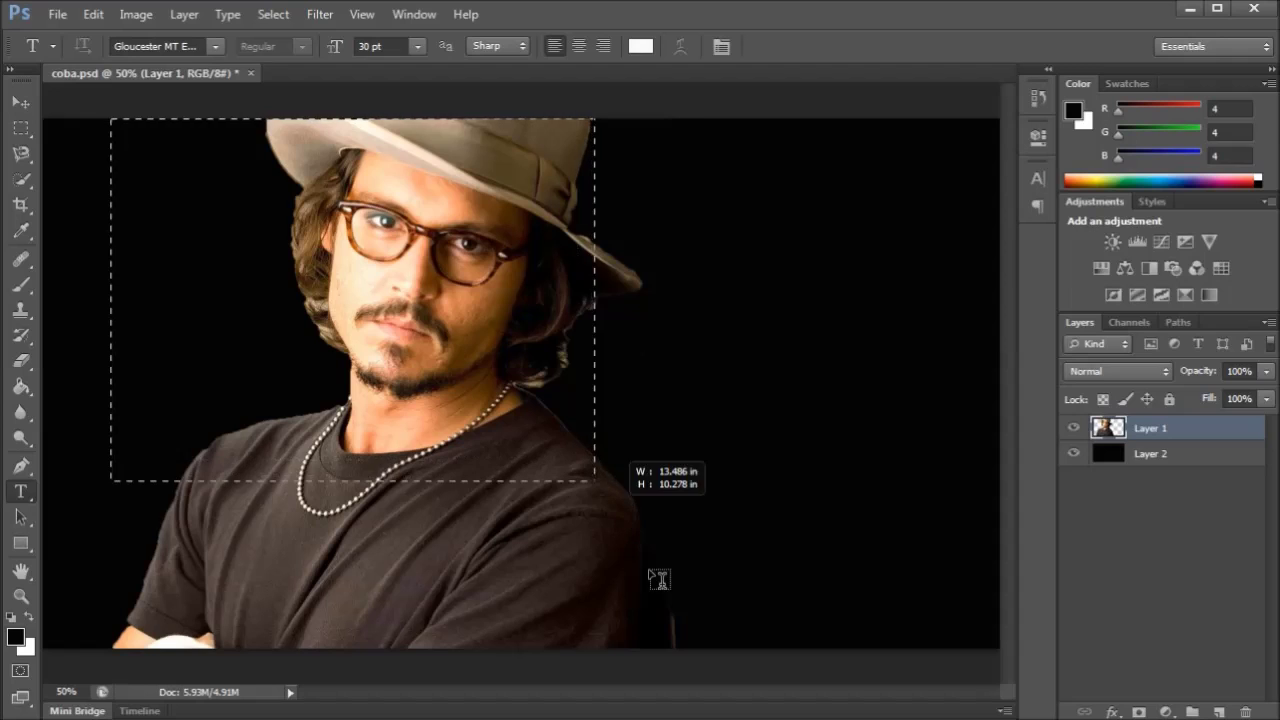
mouse_move(552, 418)
left_mouse_down()
mouse_move(679, 675)
mouse_move(693, 652)
left_mouse_up()
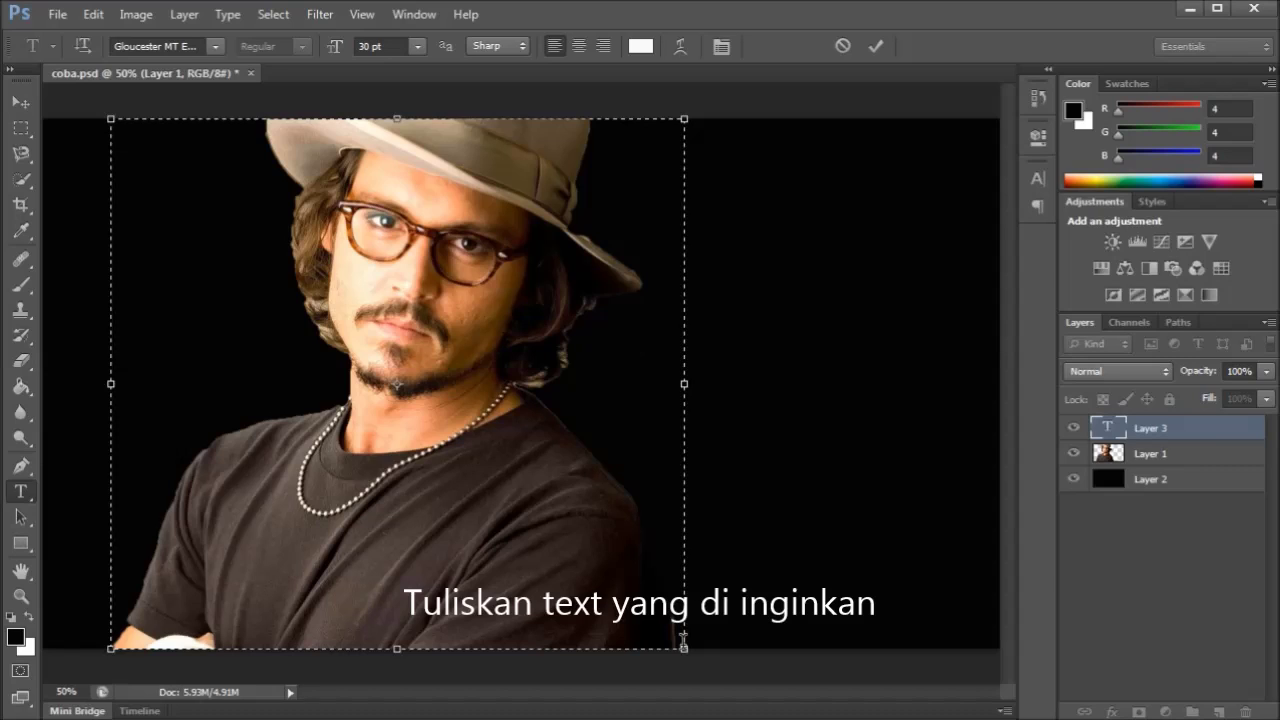
type("SYM")
type("OGR")
type("AFHY")
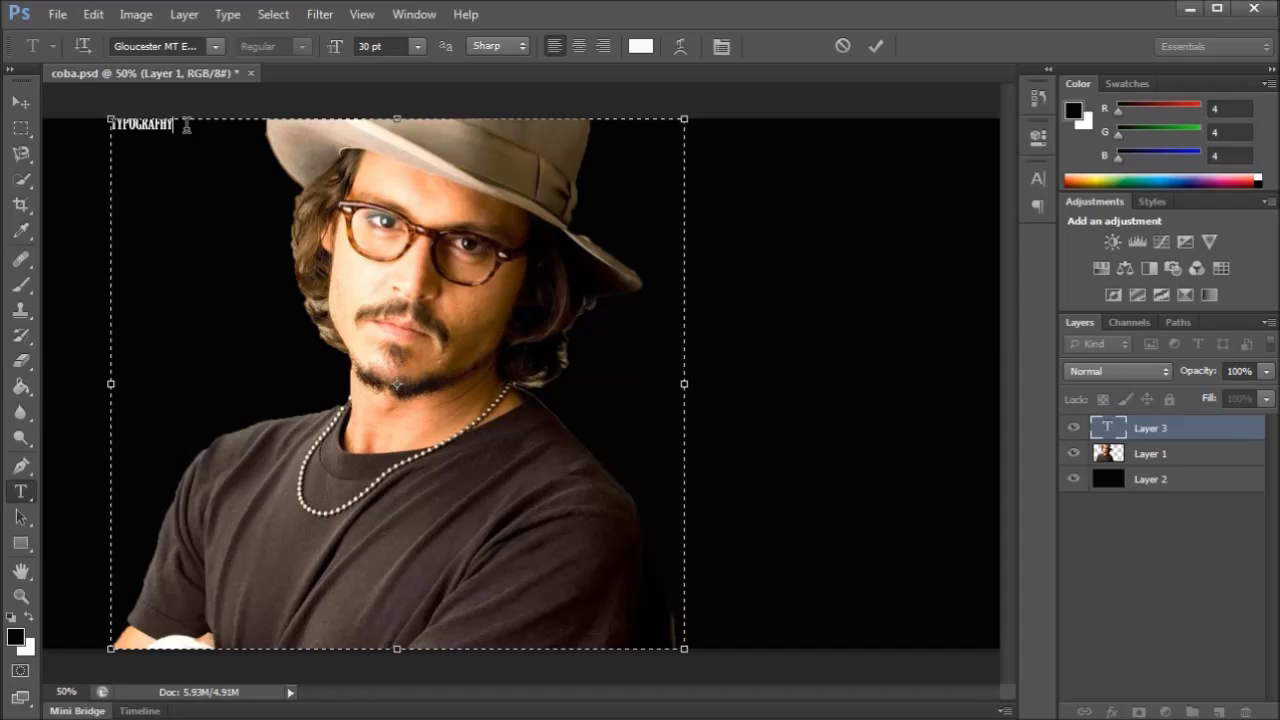
Step: Copy the word TYPOGRAFHY and paste it repeatedly to fill the first lines
left_click_drag(174, 124, 106, 122)
right_click(133, 126)
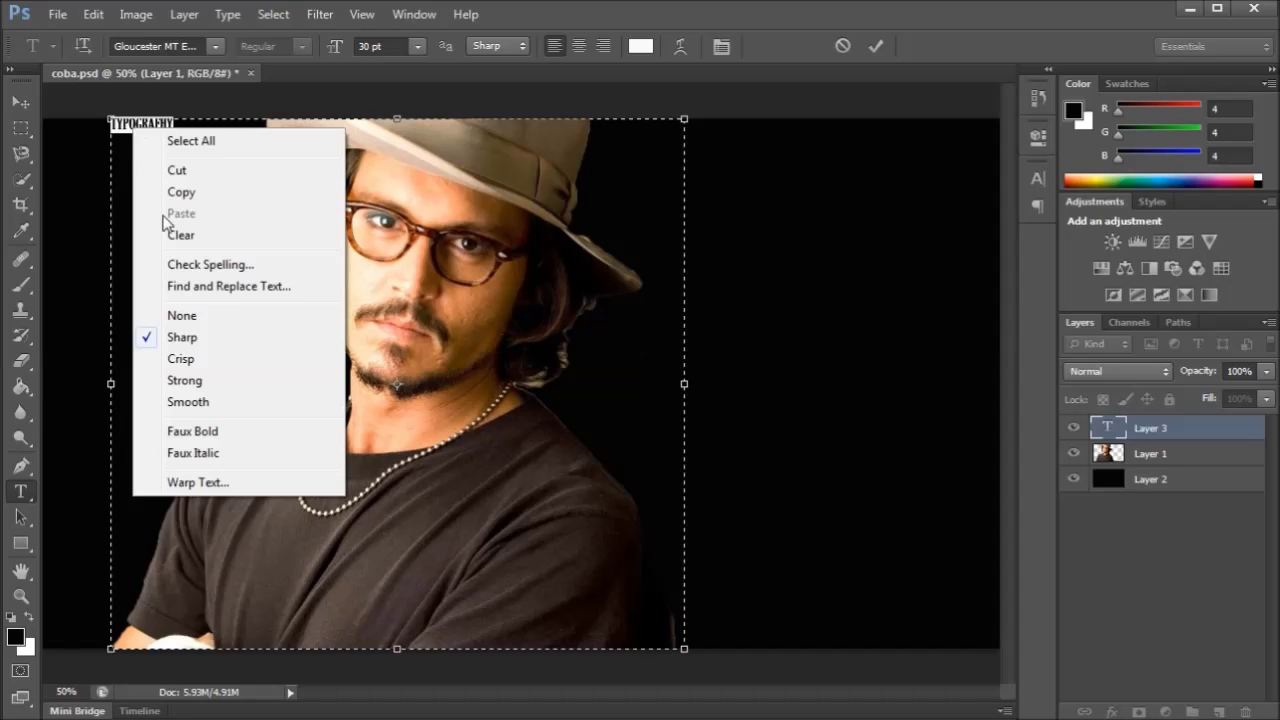
left_click(210, 192)
left_click(200, 134)
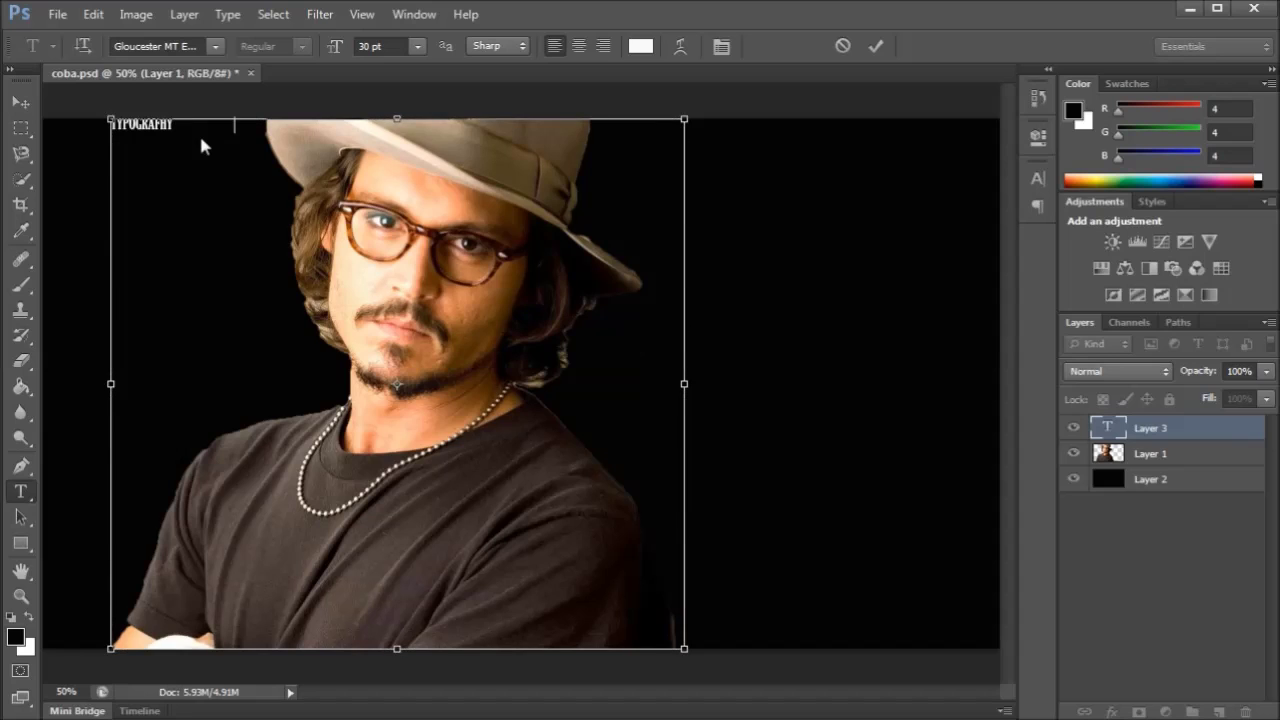
type("TYPOGRAFHY")
type("TYPOGRAFHY")
key("ctrl+v")
key("ctrl+v")
key("ctrl+v")
key("ctrl+v")
key("ctrl+v")
key("ctrl+v")
key("ctrl+v")
key("ctrl+v")
key("ctrl+v")
key("ctrl+v")
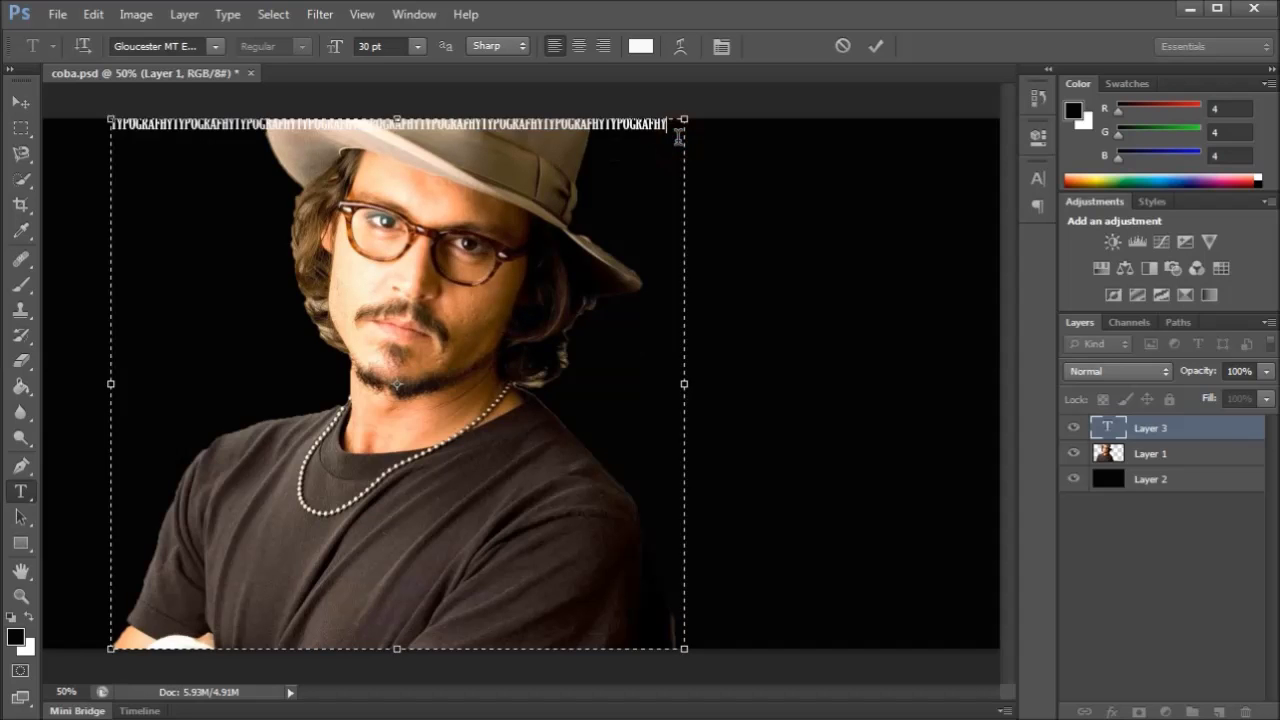
Step: Copy the whole block of repeated text and paste it to double the lines
key("ctrl+v")
key("ctrl+v")
key("ctrl+v")
key("ctrl+v")
type("TYPOGRAFHYTYPOGRAFHYTYPOGRAFHYTYPOGRAFHYTYPOGRAFHYTYPOGRAFHYTYPOGRAFHYTYPOGRAFHYTYPOGRAFHY")
key("ctrl+a")
left_click(652, 170)
key("ctrl+v")
key("ctrl+v")
key("ctrl+a")
key("ctrl+c")
left_click(674, 314)
key("ctrl+v")
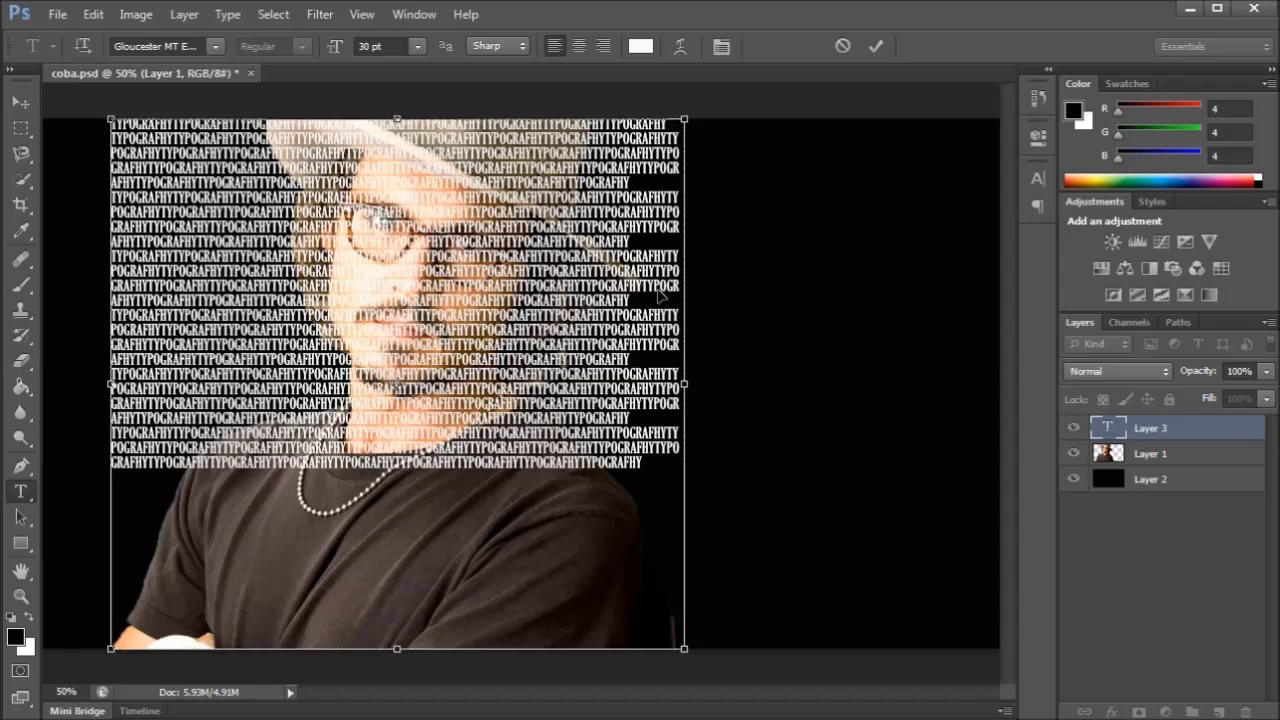
key("ctrl+v")
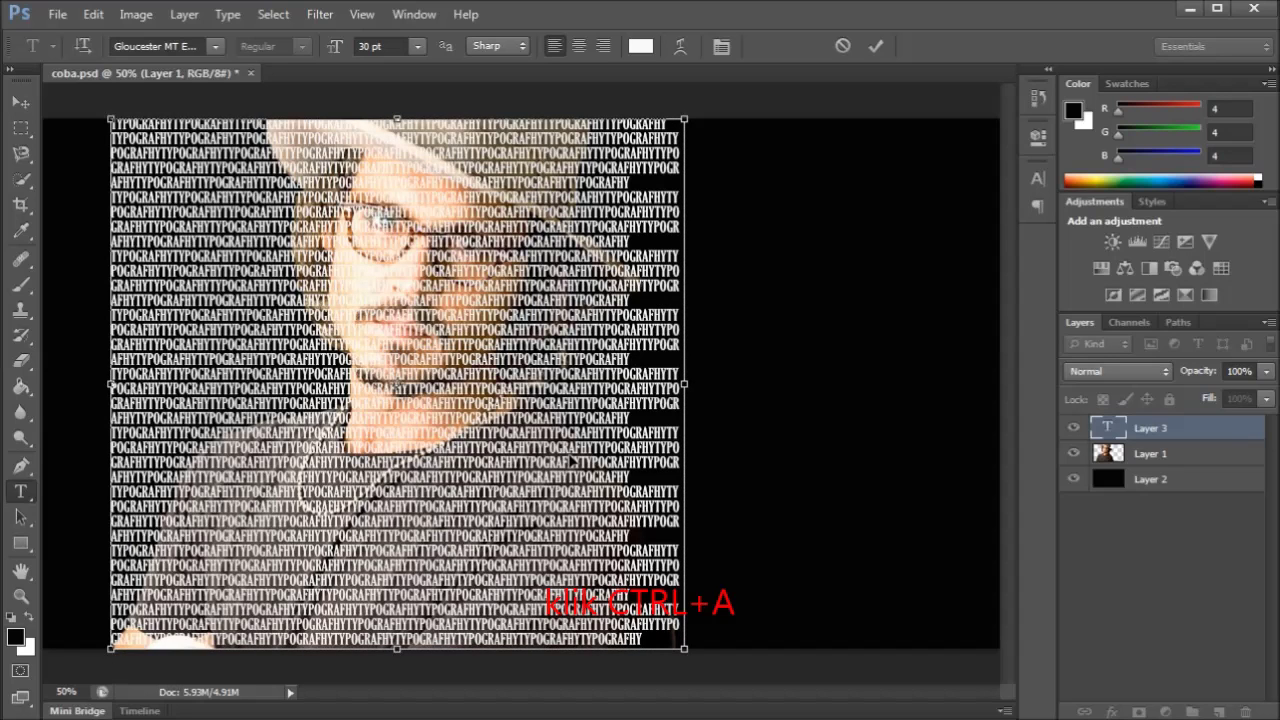
key("ctrl+a")
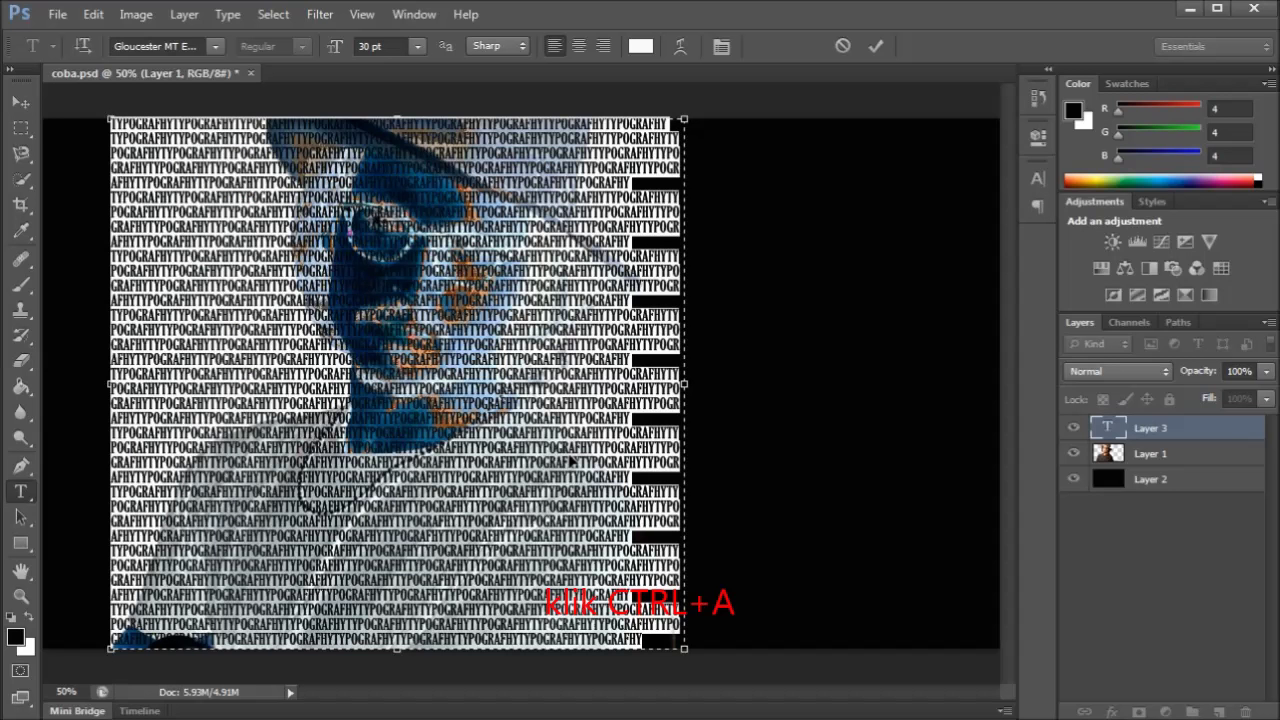
Step: Set the text to 30 pt with 24 pt leading and commit it
left_click(721, 47)
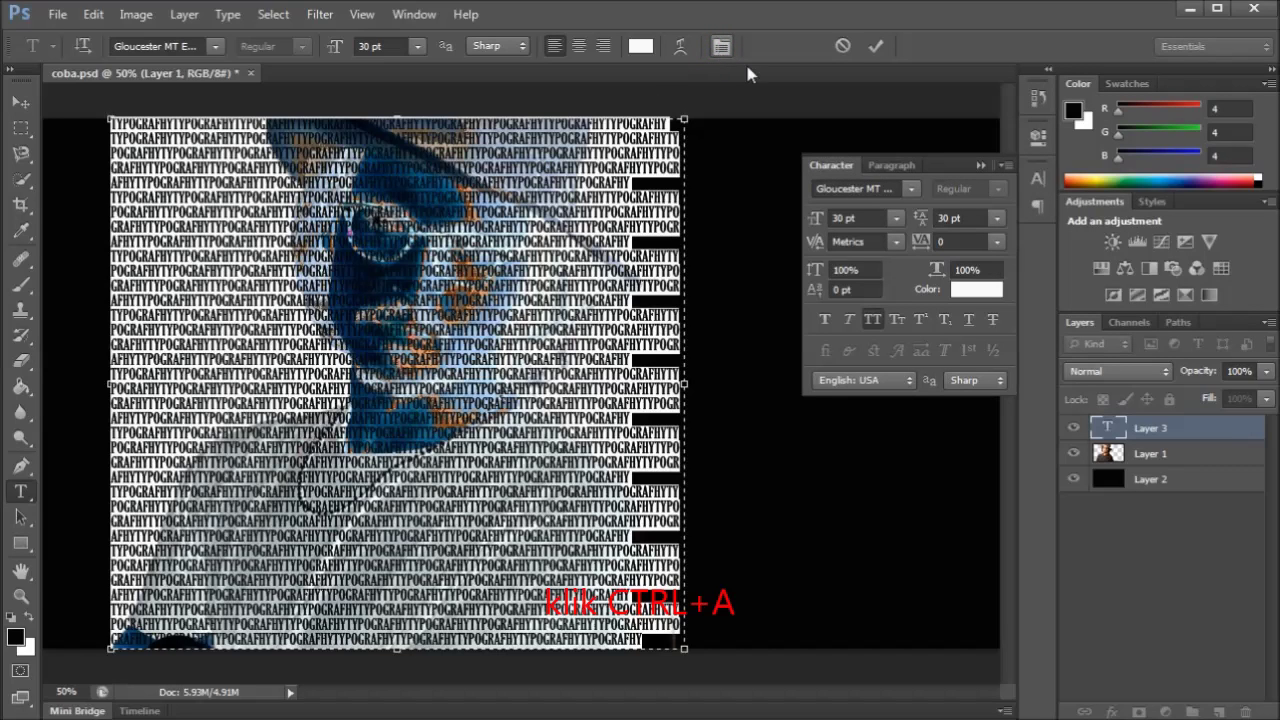
left_click(896, 218)
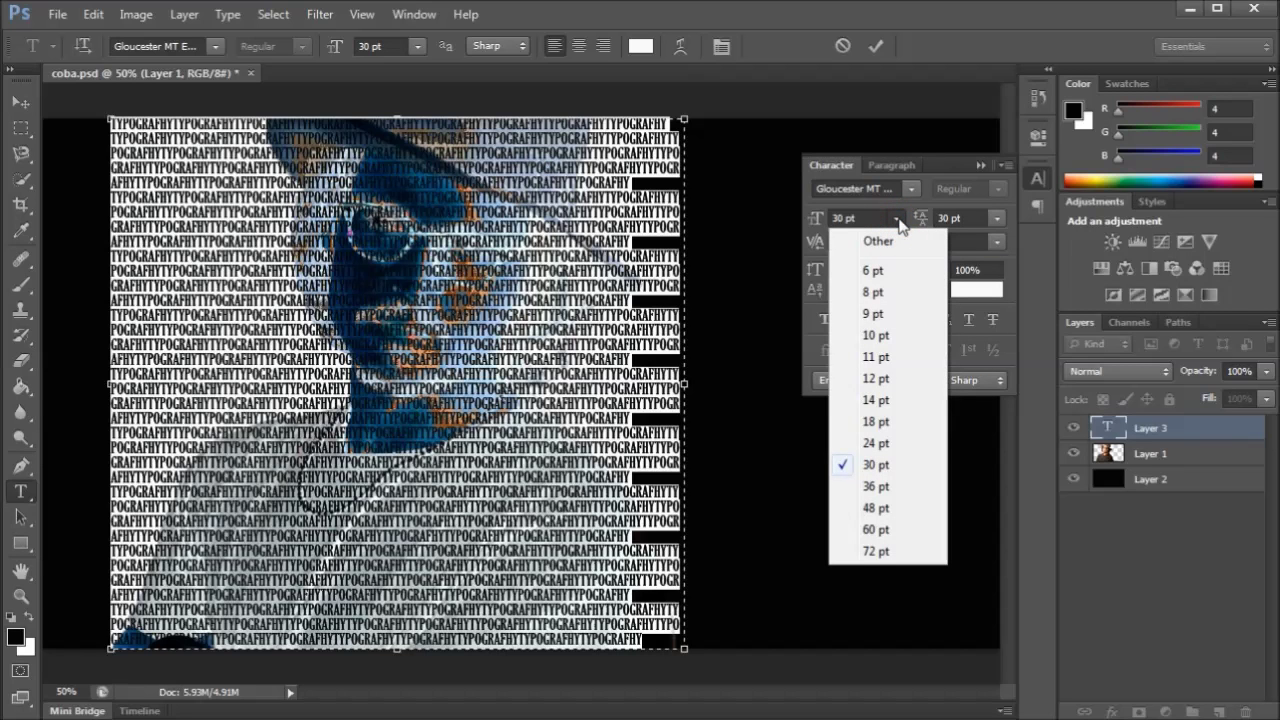
left_click(889, 487)
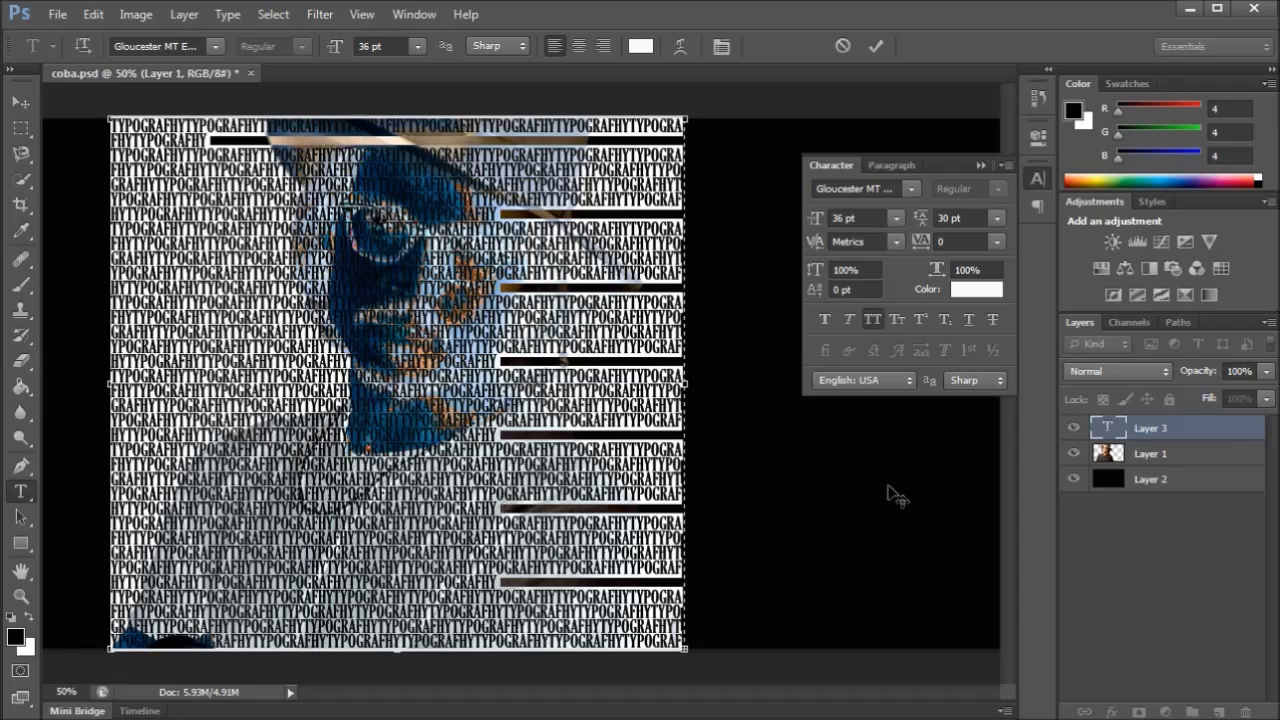
left_click(896, 219)
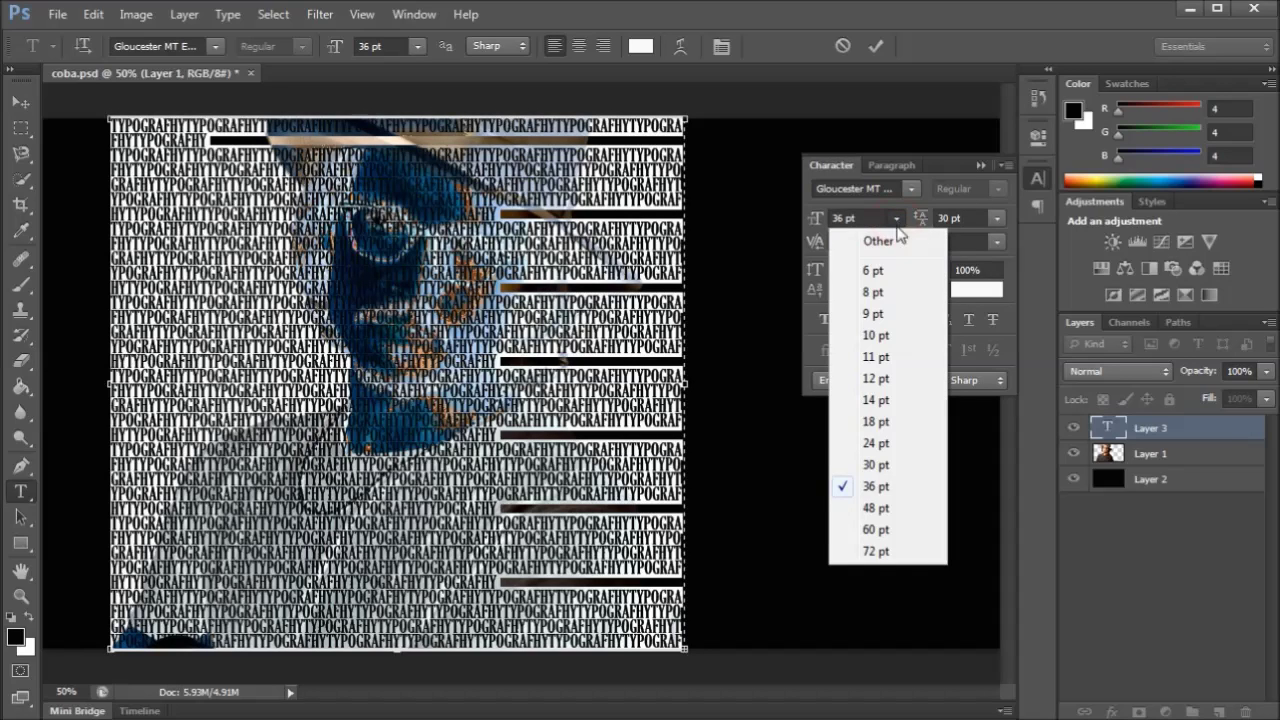
left_click(886, 465)
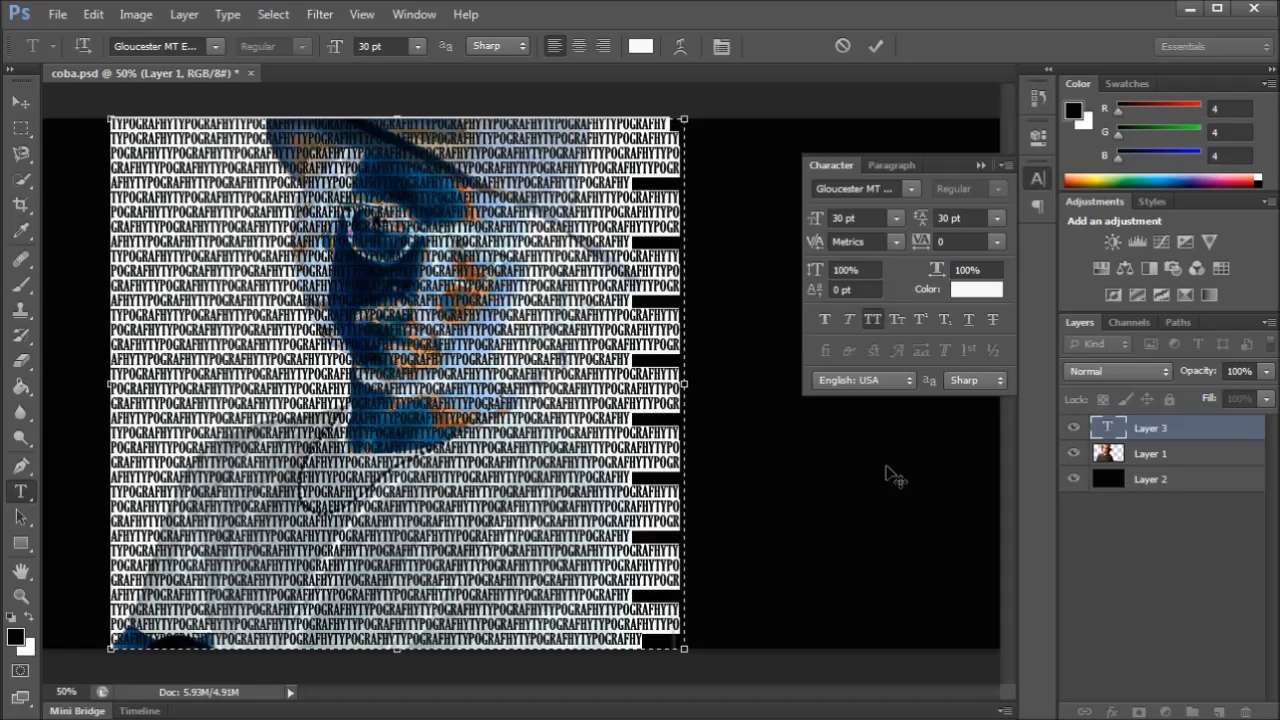
left_click(998, 217)
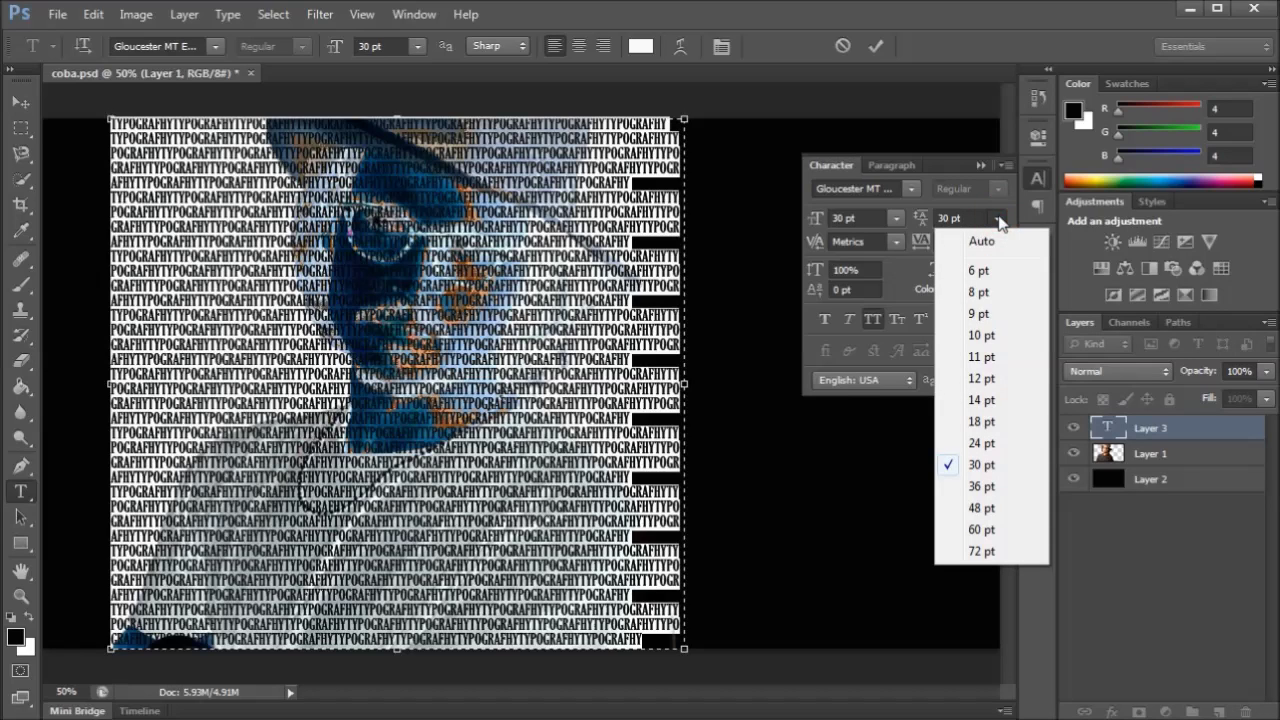
left_click(1001, 451)
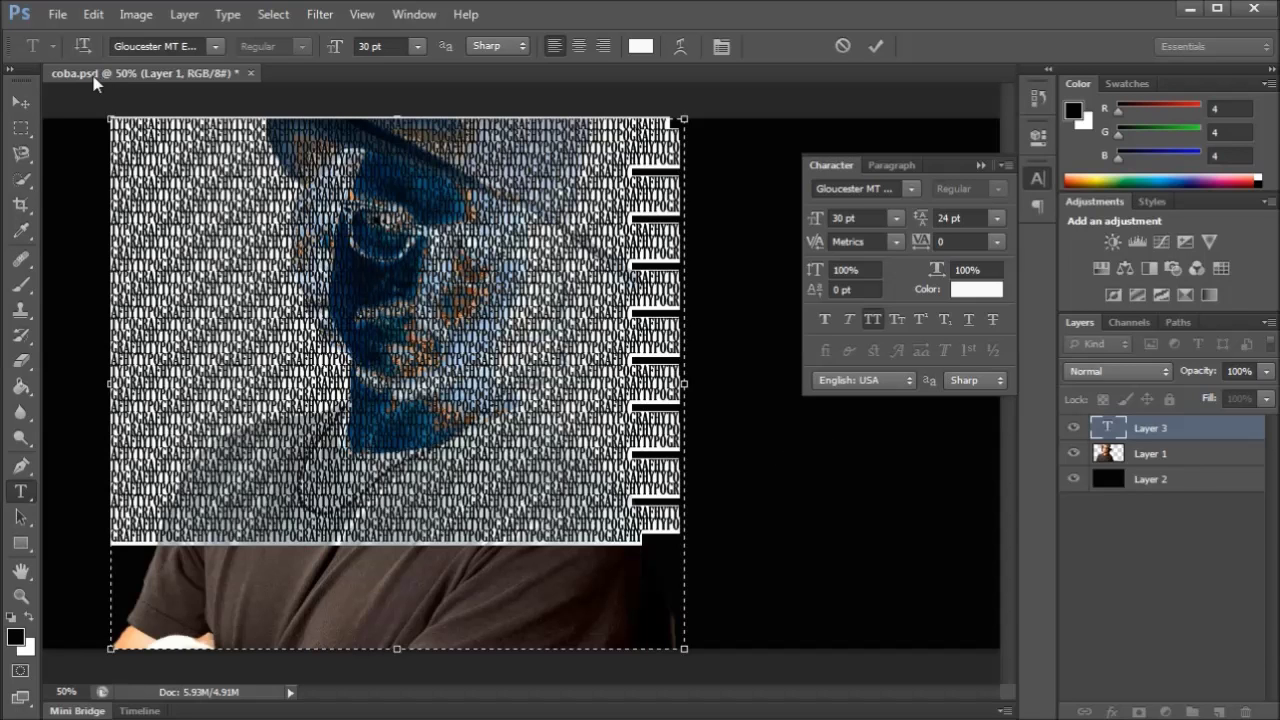
left_click(21, 102)
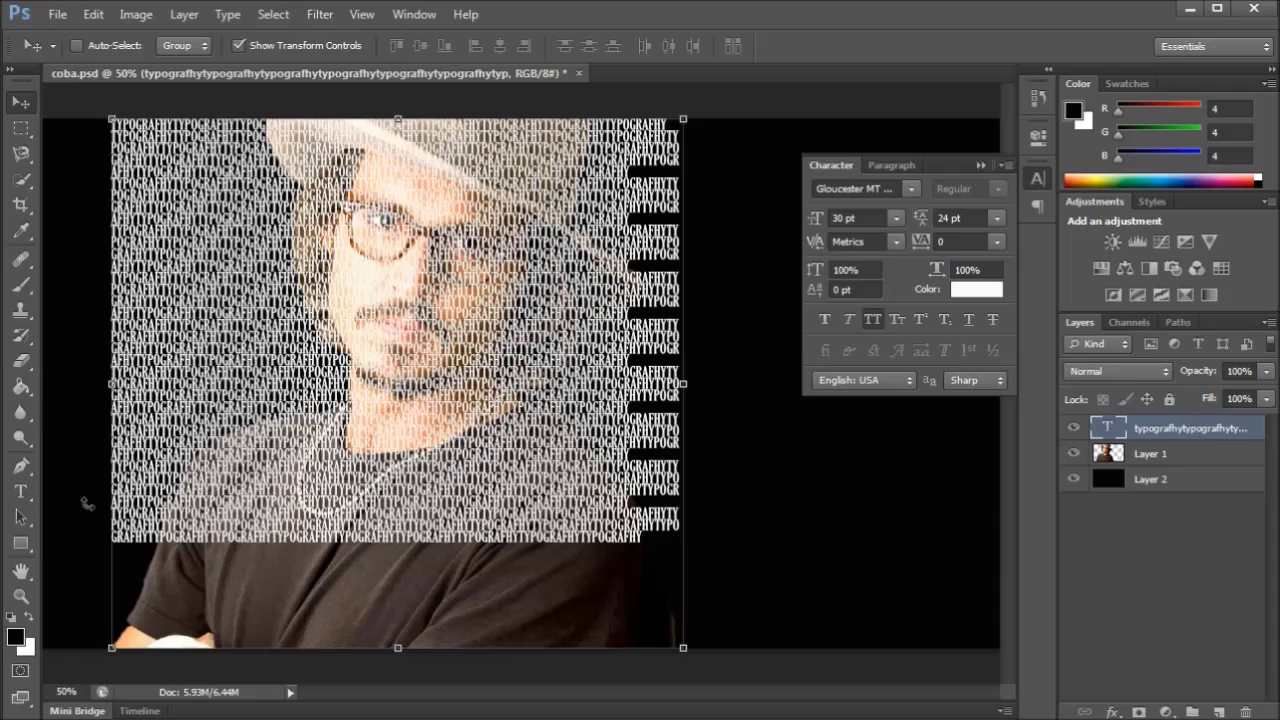
Step: Recolour all the repeated text to near-black 020000 and commit the edit
left_click(20, 491)
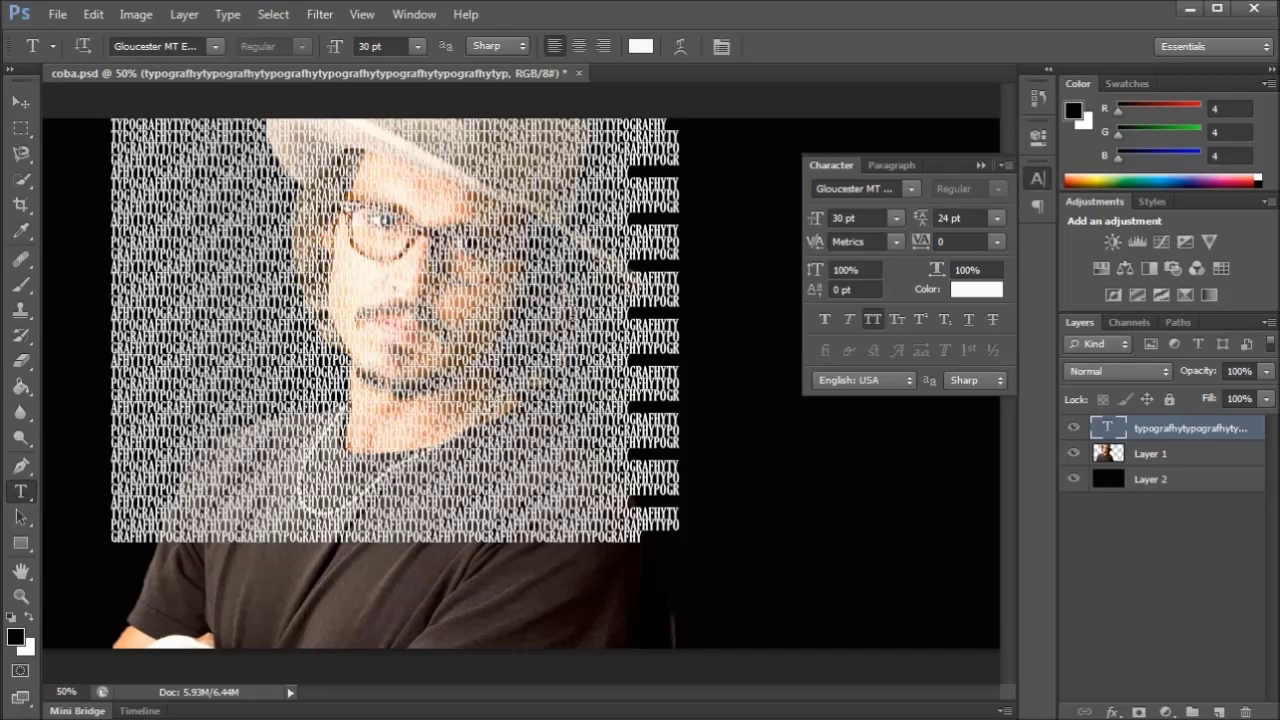
left_click(572, 316)
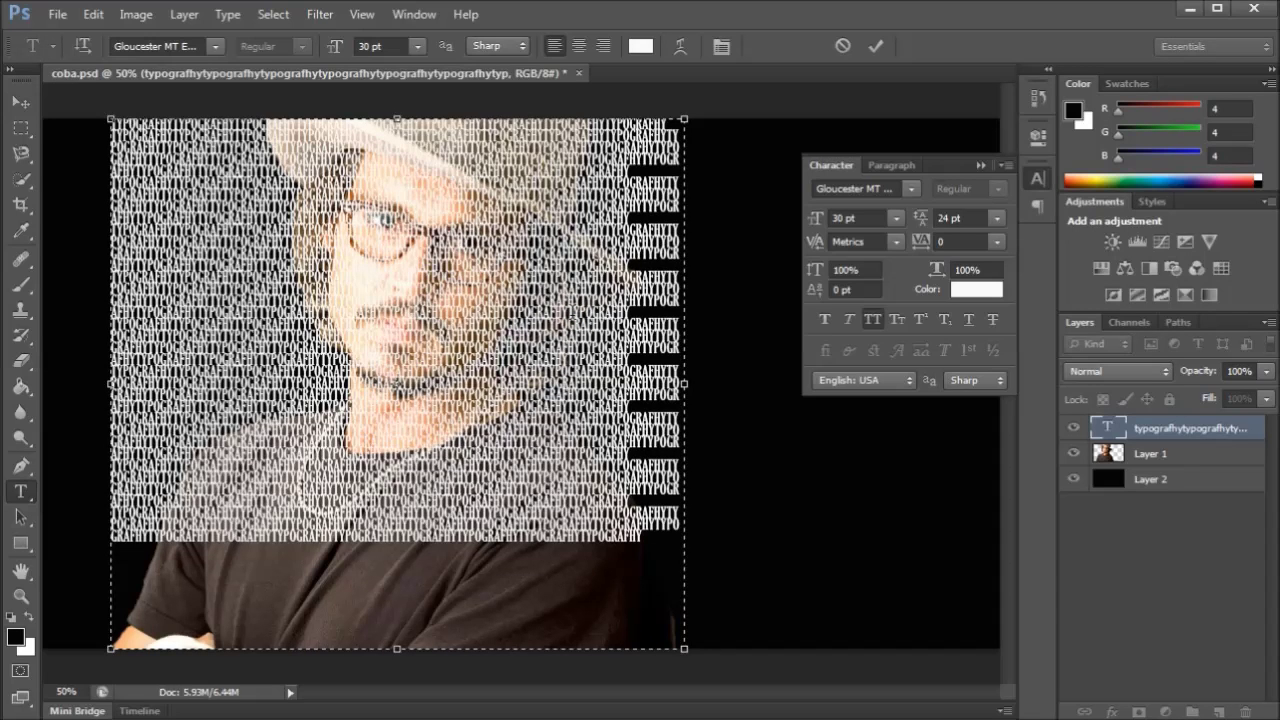
key("ctrl+a")
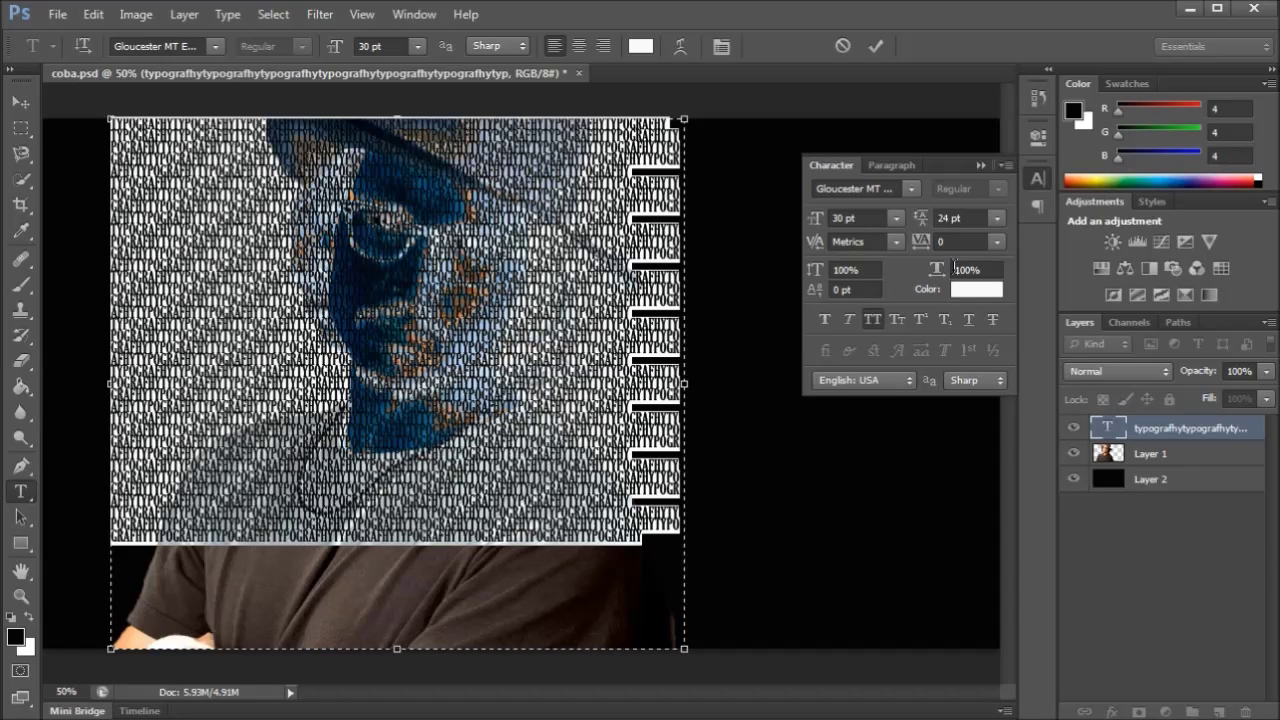
left_click(976, 289)
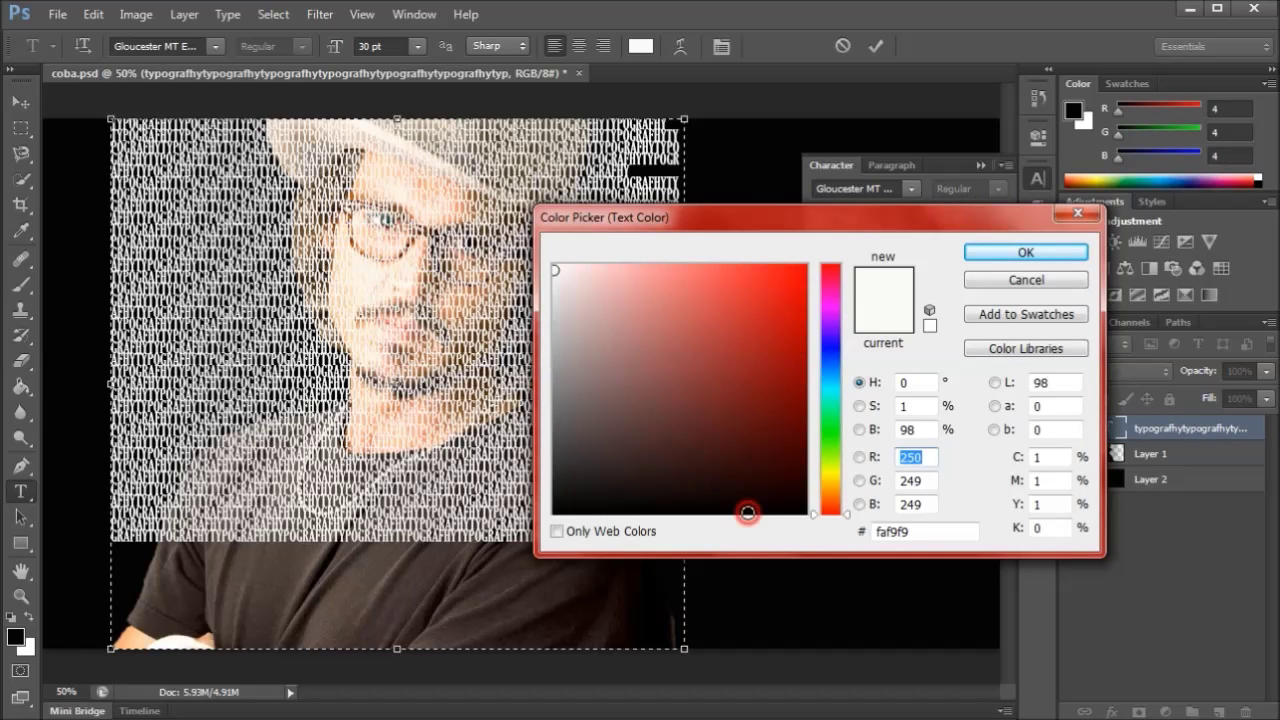
left_click(748, 511)
left_click(1030, 252)
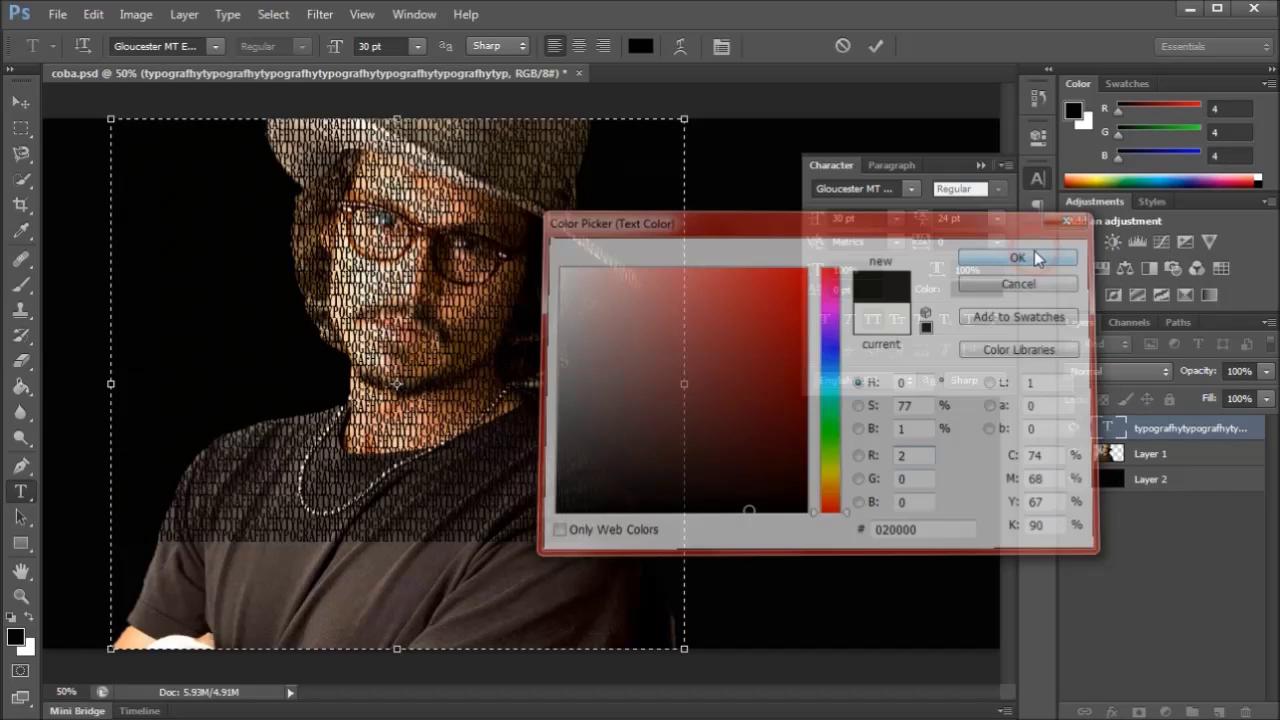
left_click(20, 103)
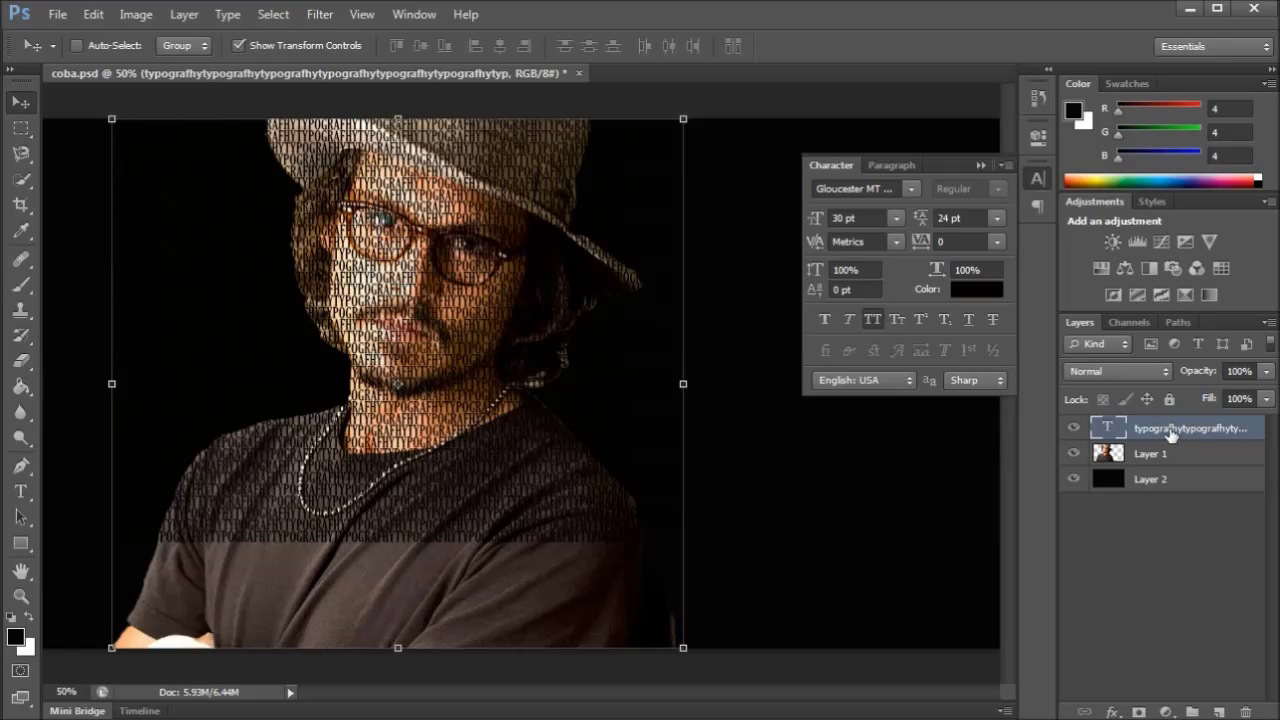
Step: Rasterize the type layer and apply Displace at 5 horizontal and 5 vertical scale, using coba.psd as the map
left_click(325, 14)
mouse_move(337, 231)
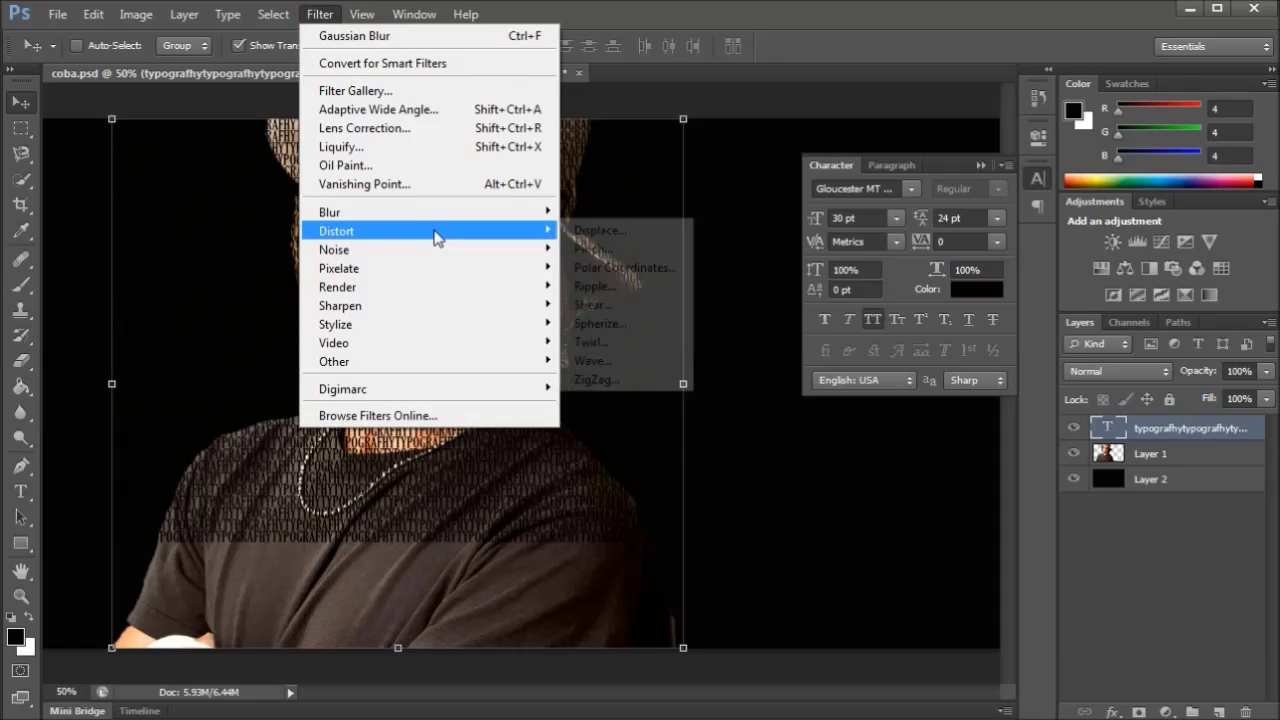
left_click(576, 232)
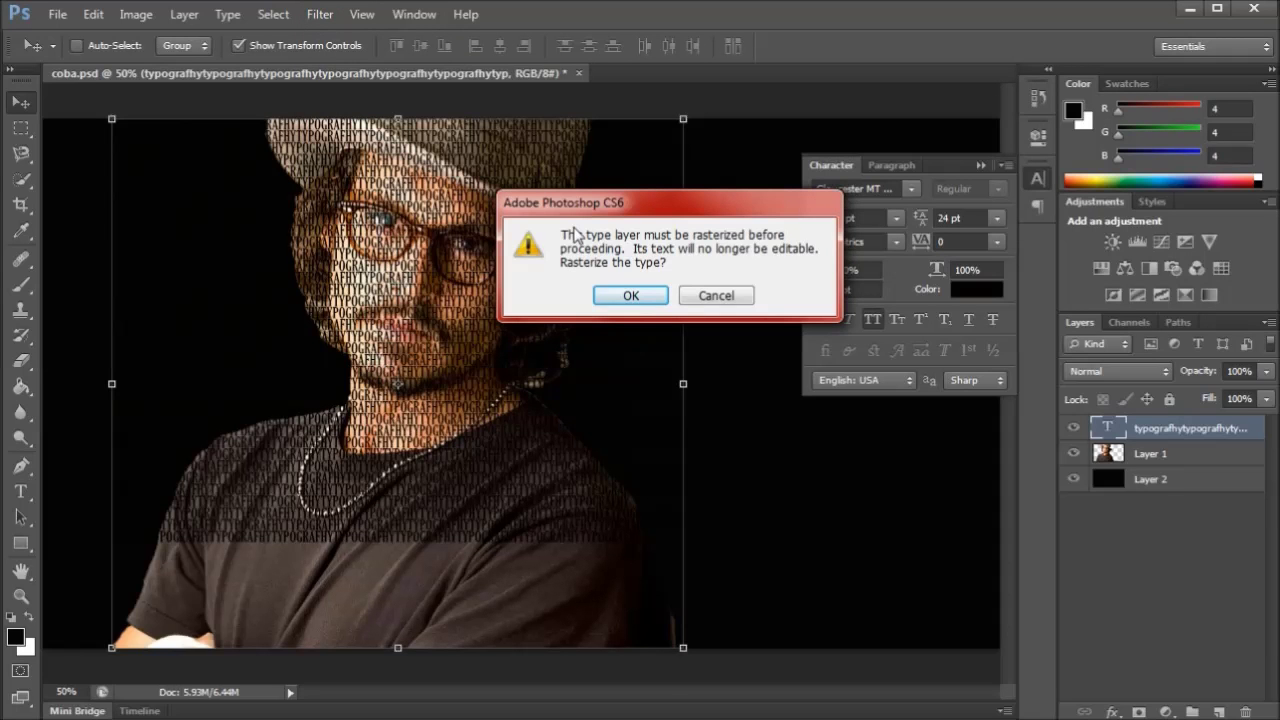
left_click(614, 299)
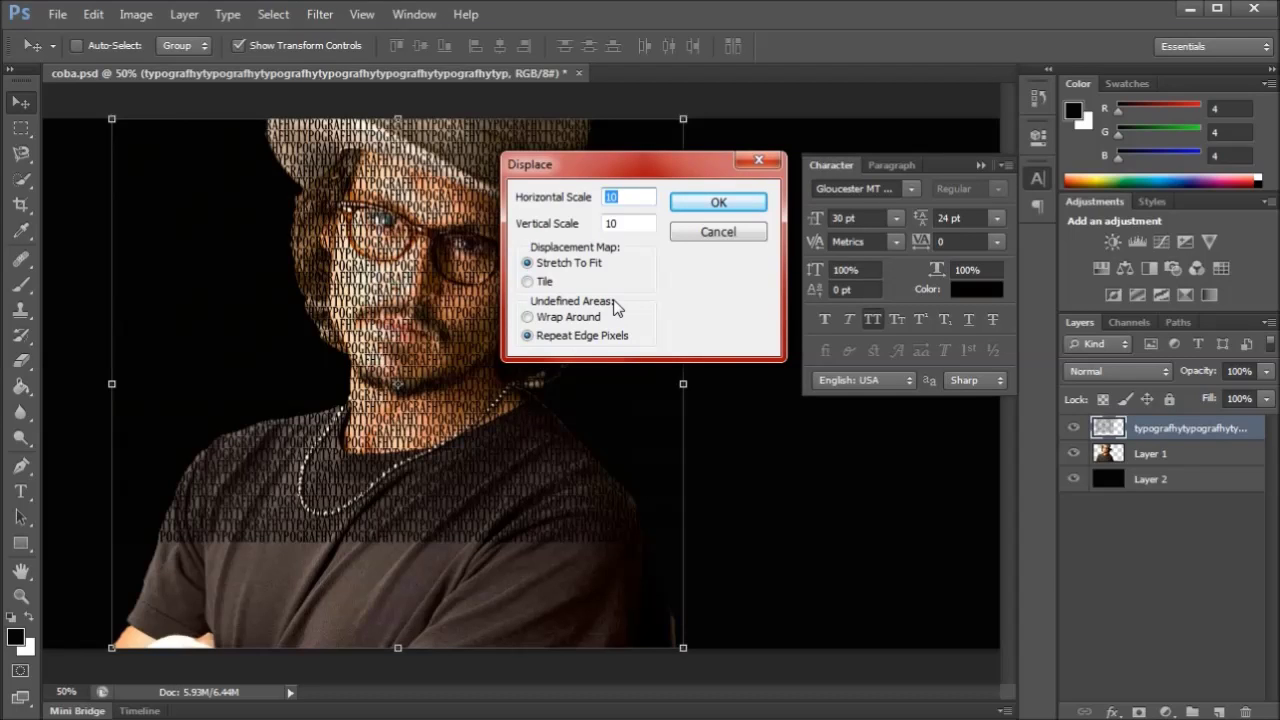
type("5")
double_click(622, 228)
type("5")
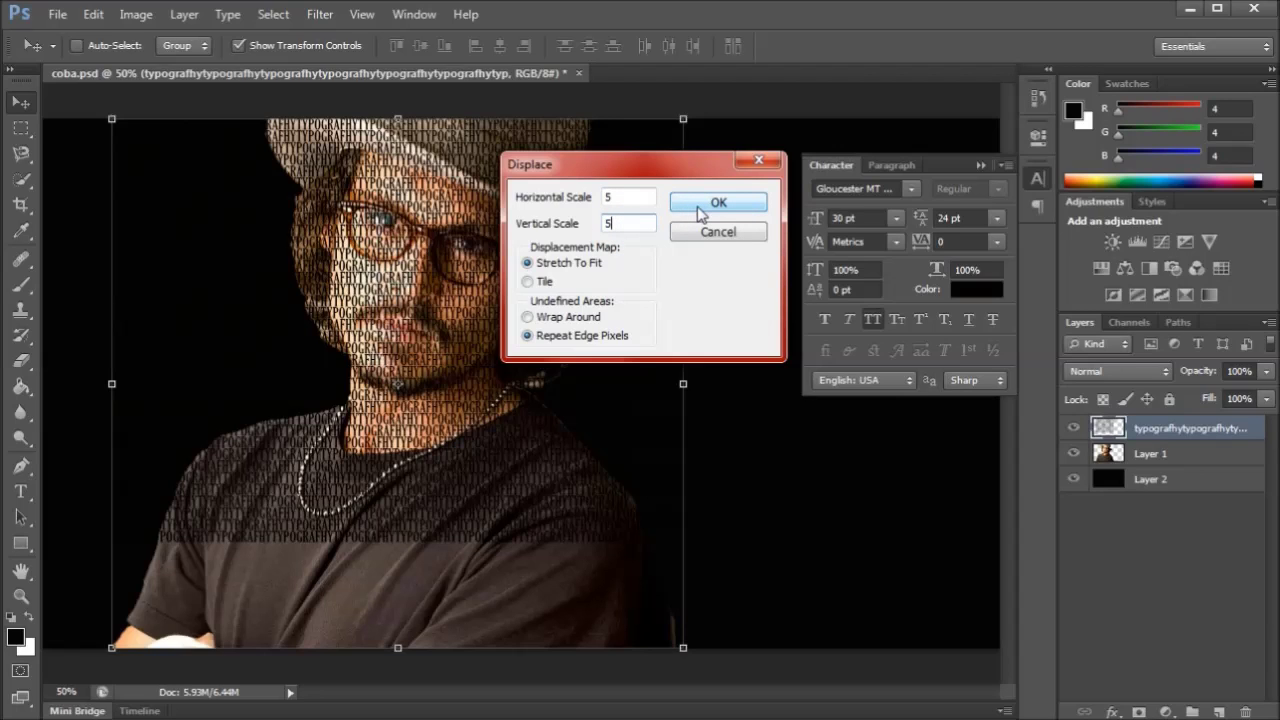
left_click(697, 204)
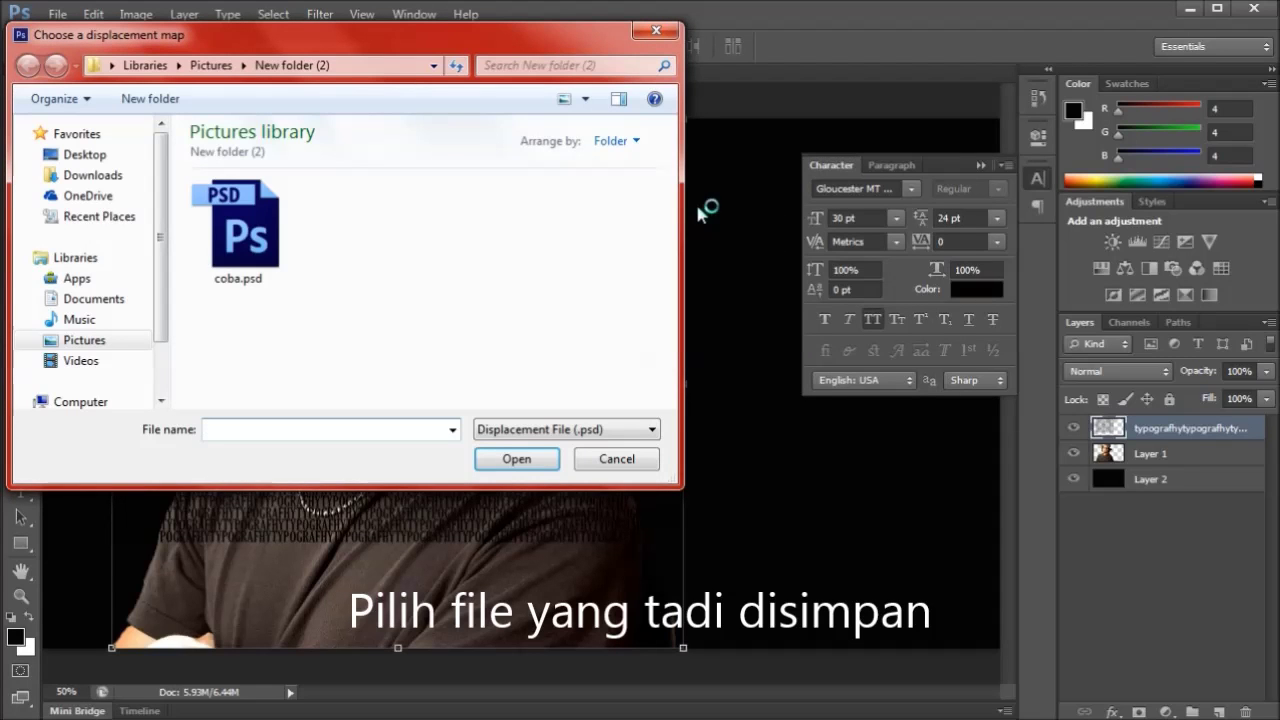
left_click(248, 236)
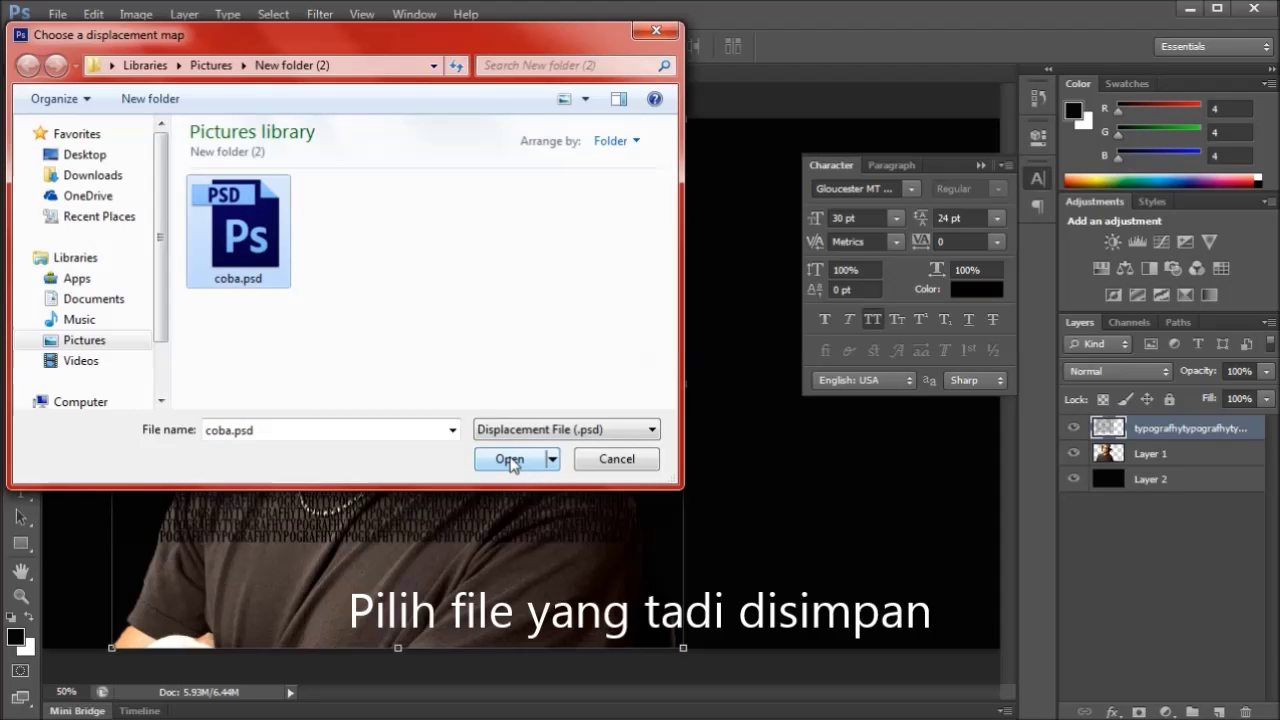
left_click(510, 460)
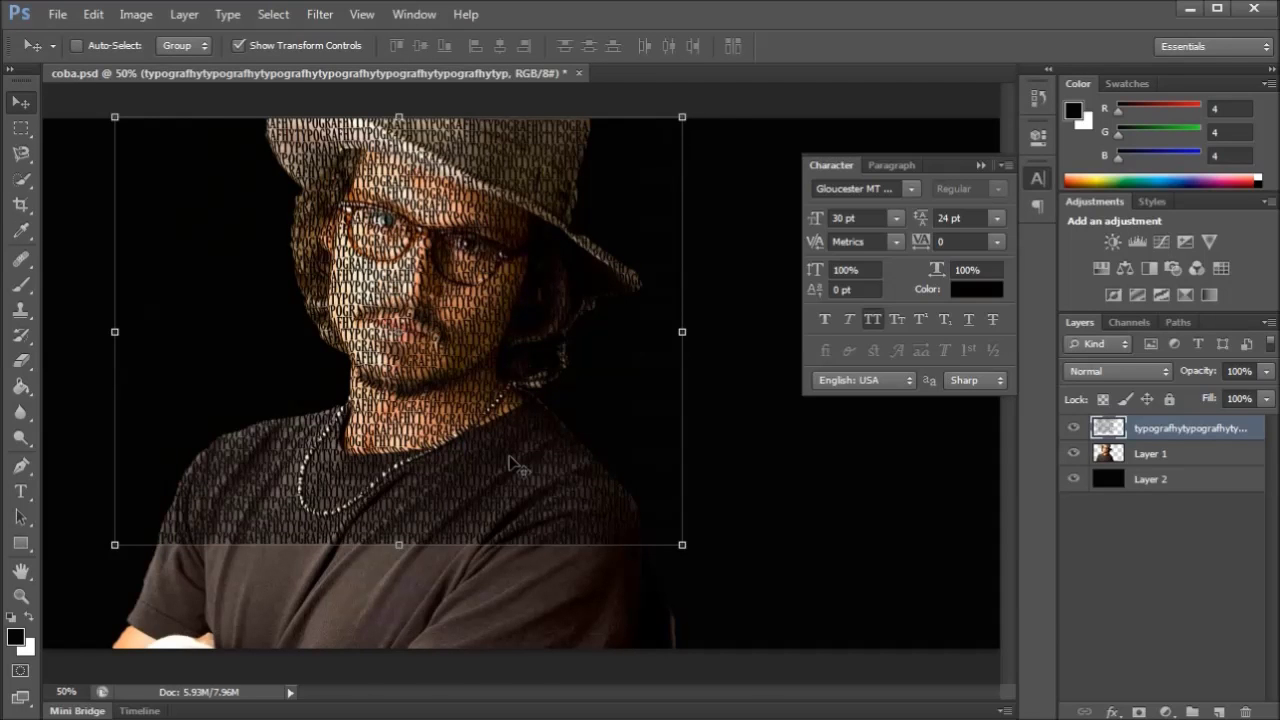
Step: Load the displaced letters as a selection, hide the text layer, and Copy Merged from Layer 1
key("ctrl+plus")
key("ctrl+plus")
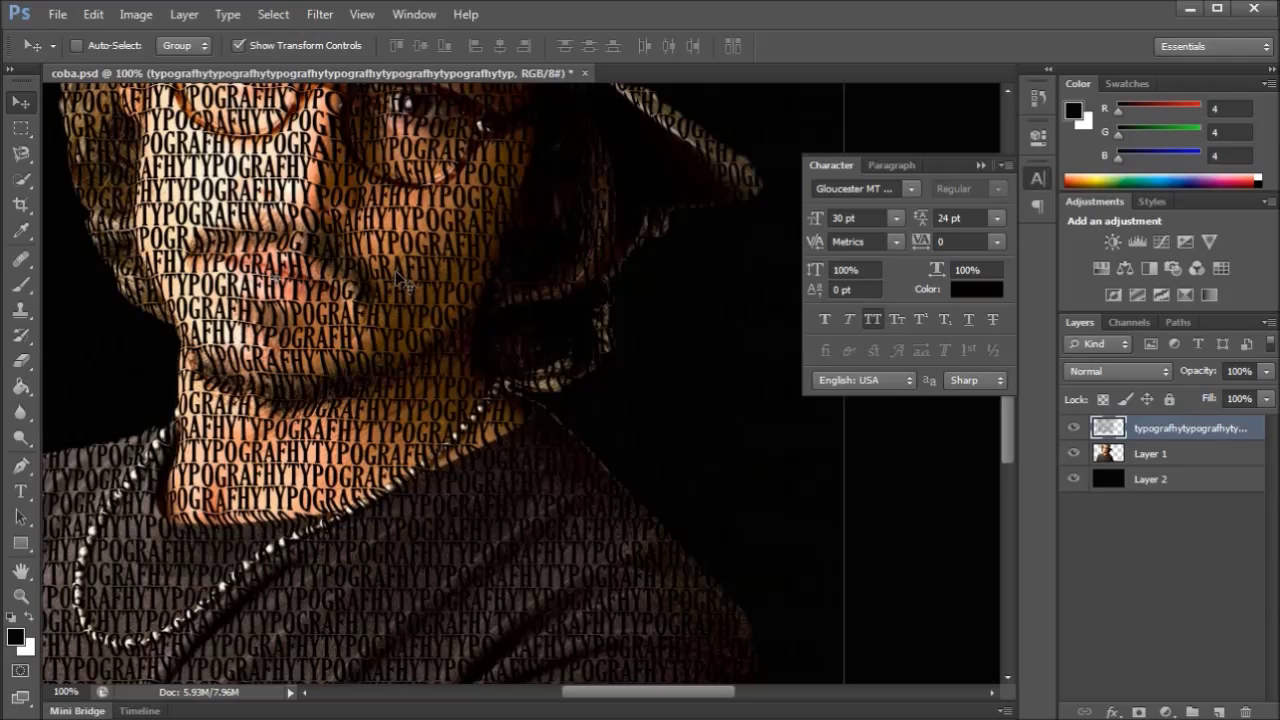
key("ctrl+minus")
key("ctrl+minus")
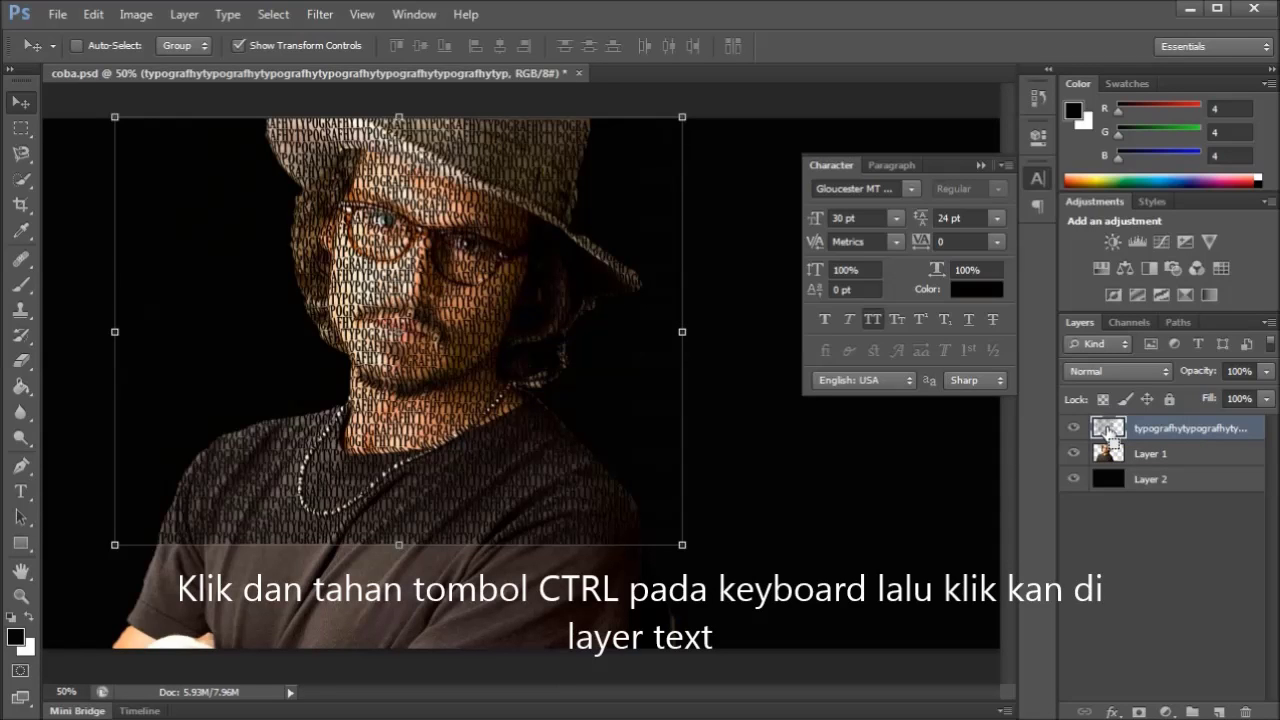
left_click(1108, 430, "ctrl")
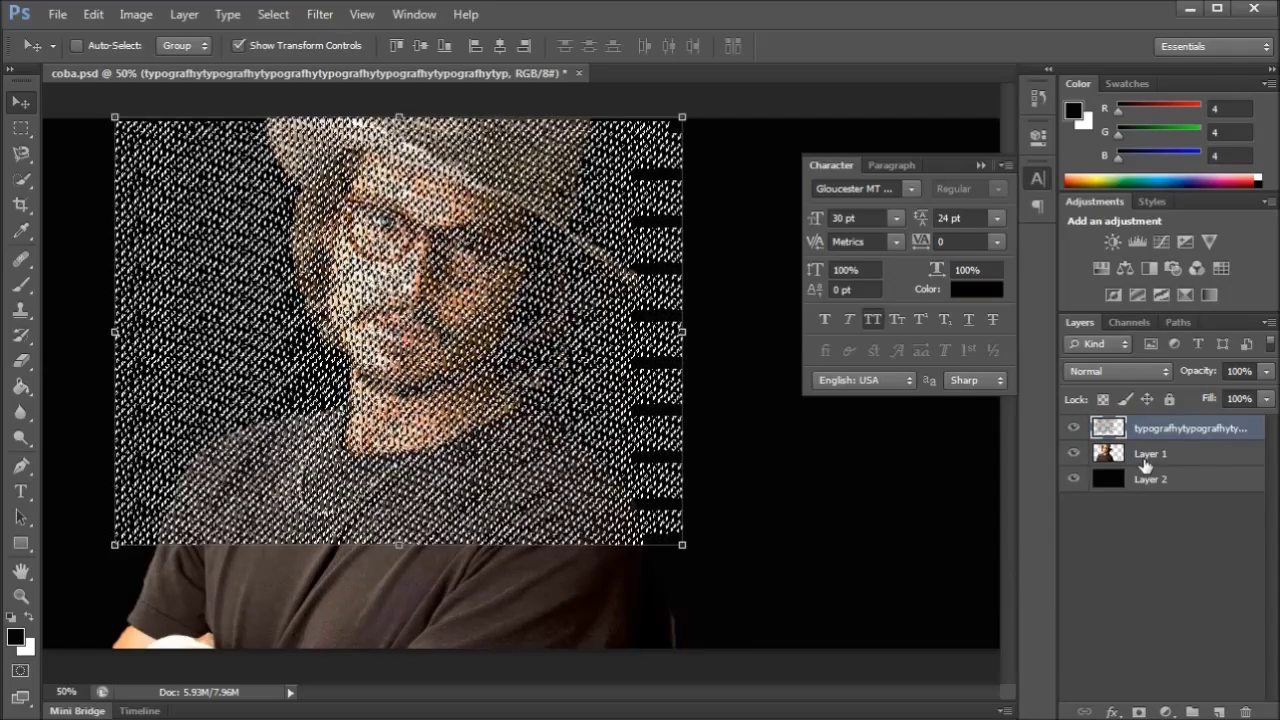
left_click(1073, 430)
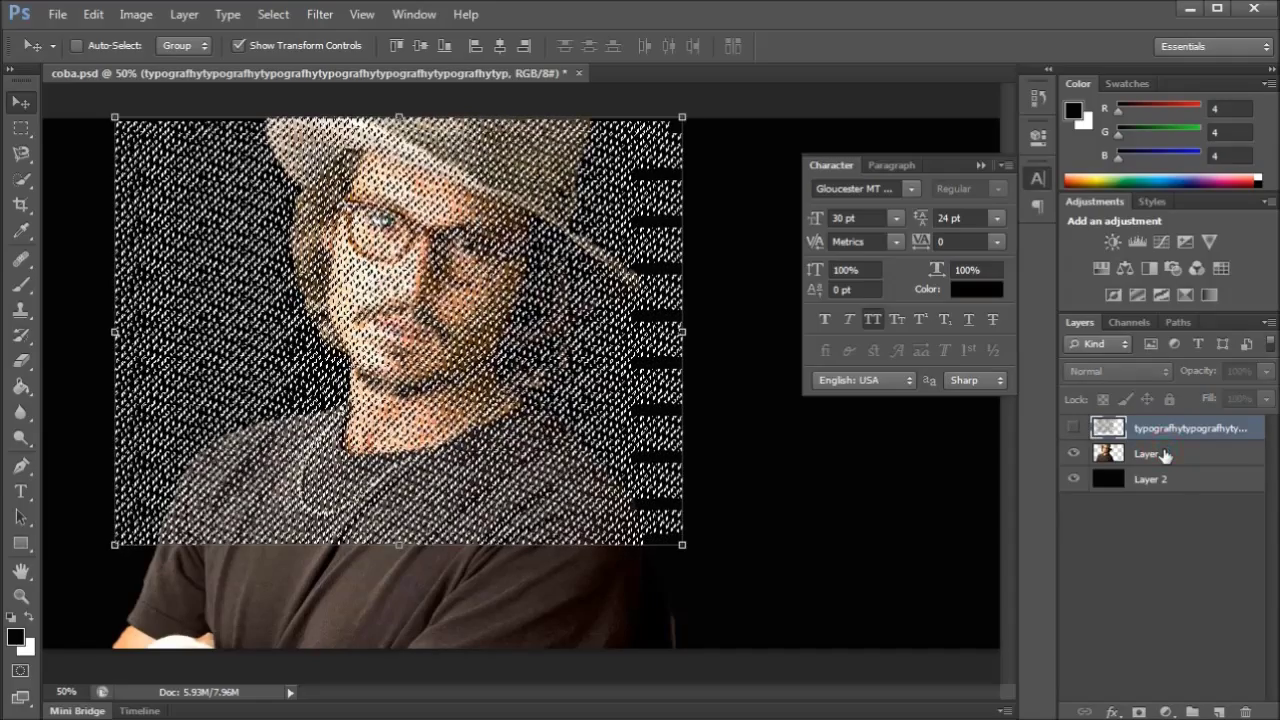
left_click(1165, 456)
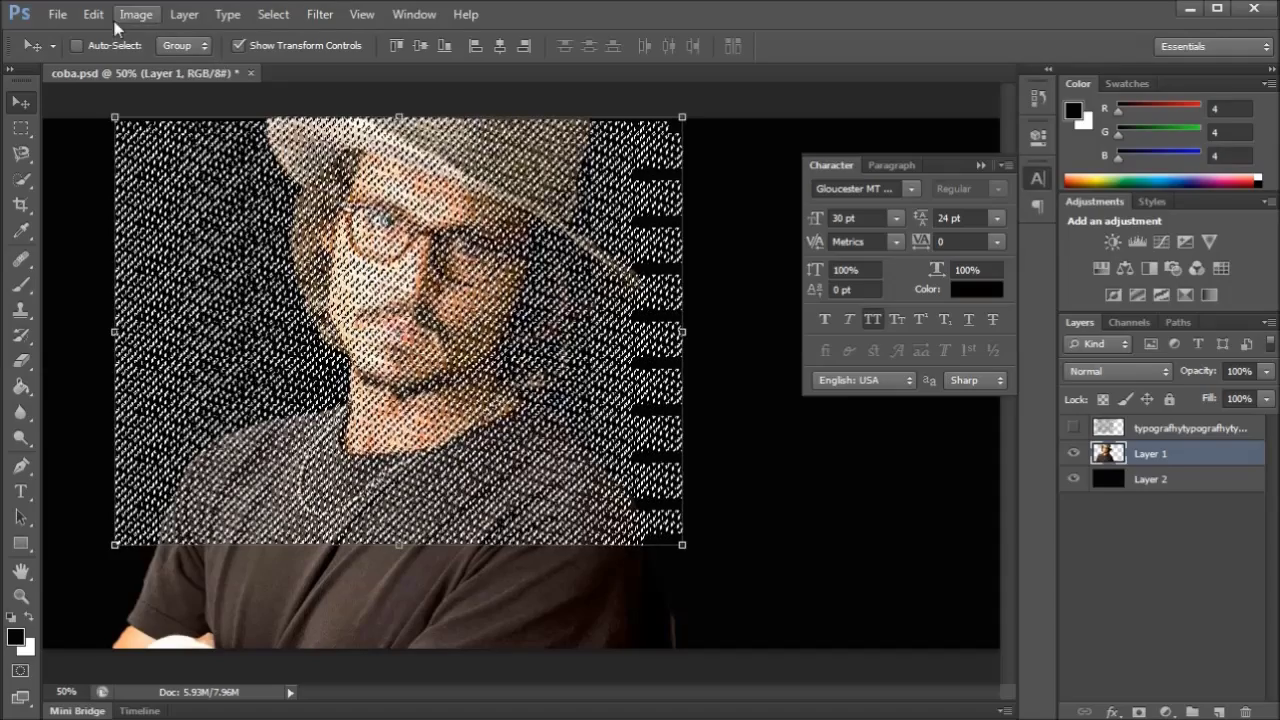
left_click(95, 14)
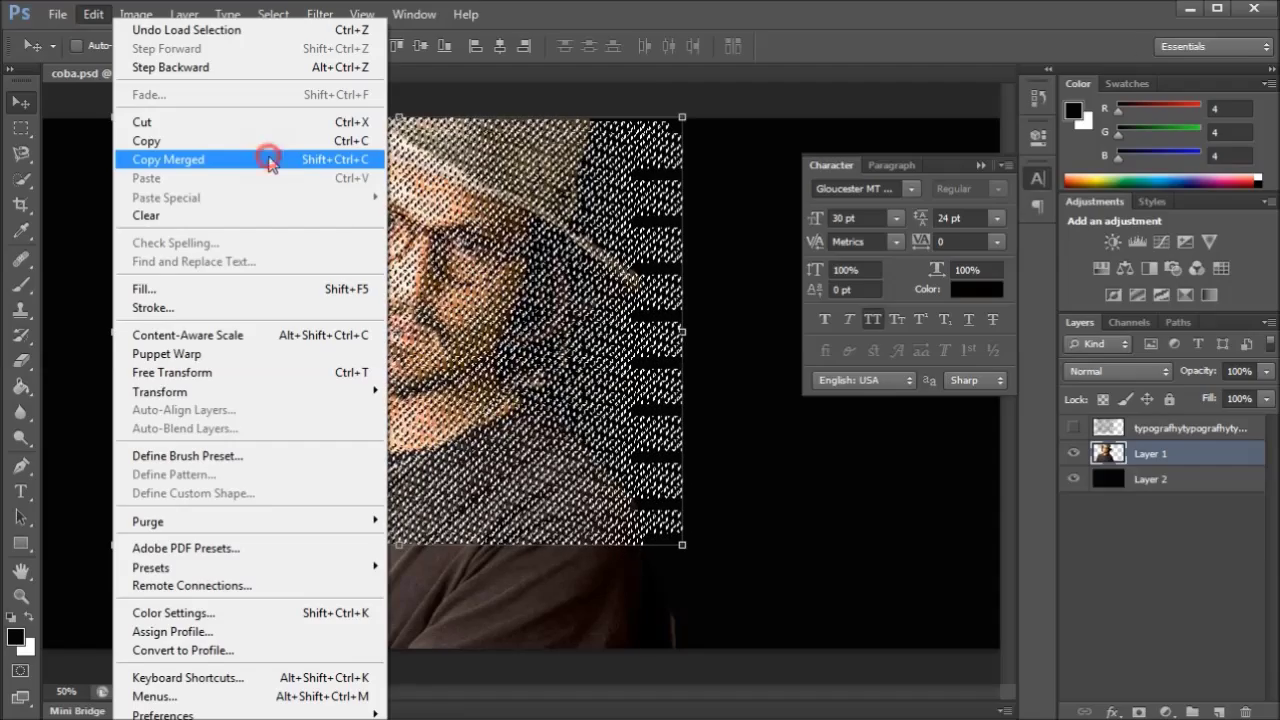
left_click(270, 160)
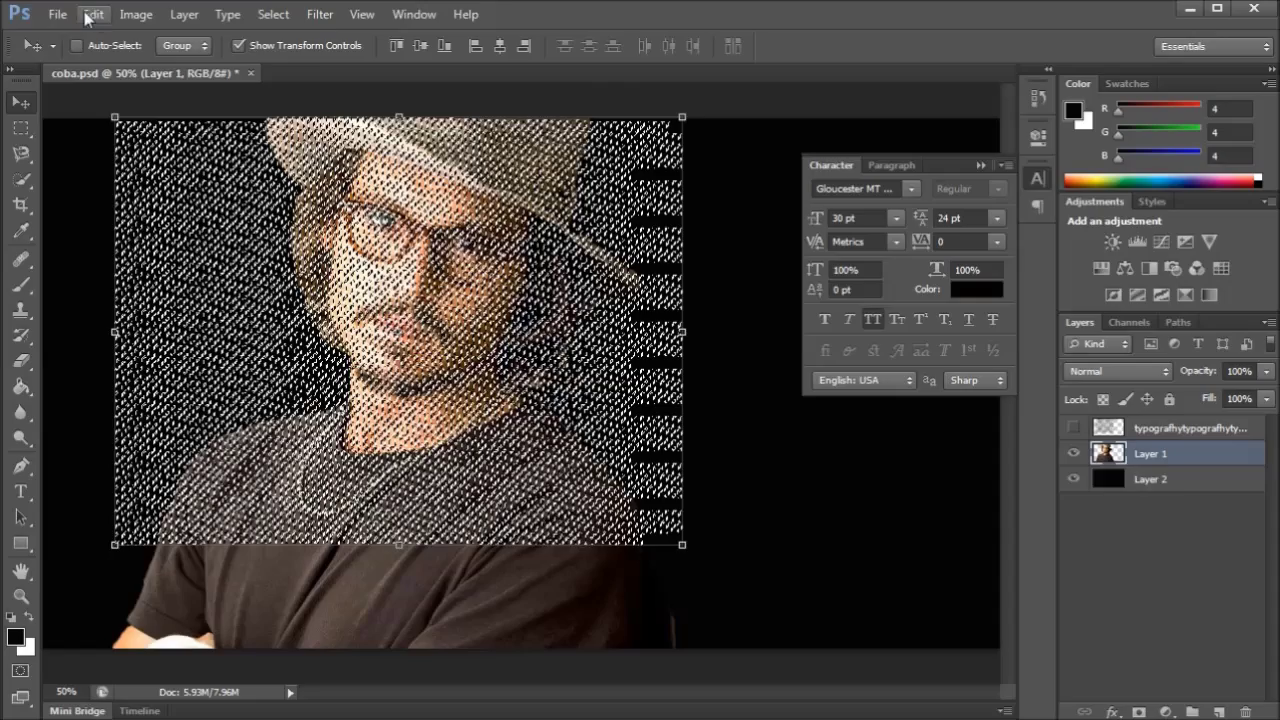
left_click(55, 14)
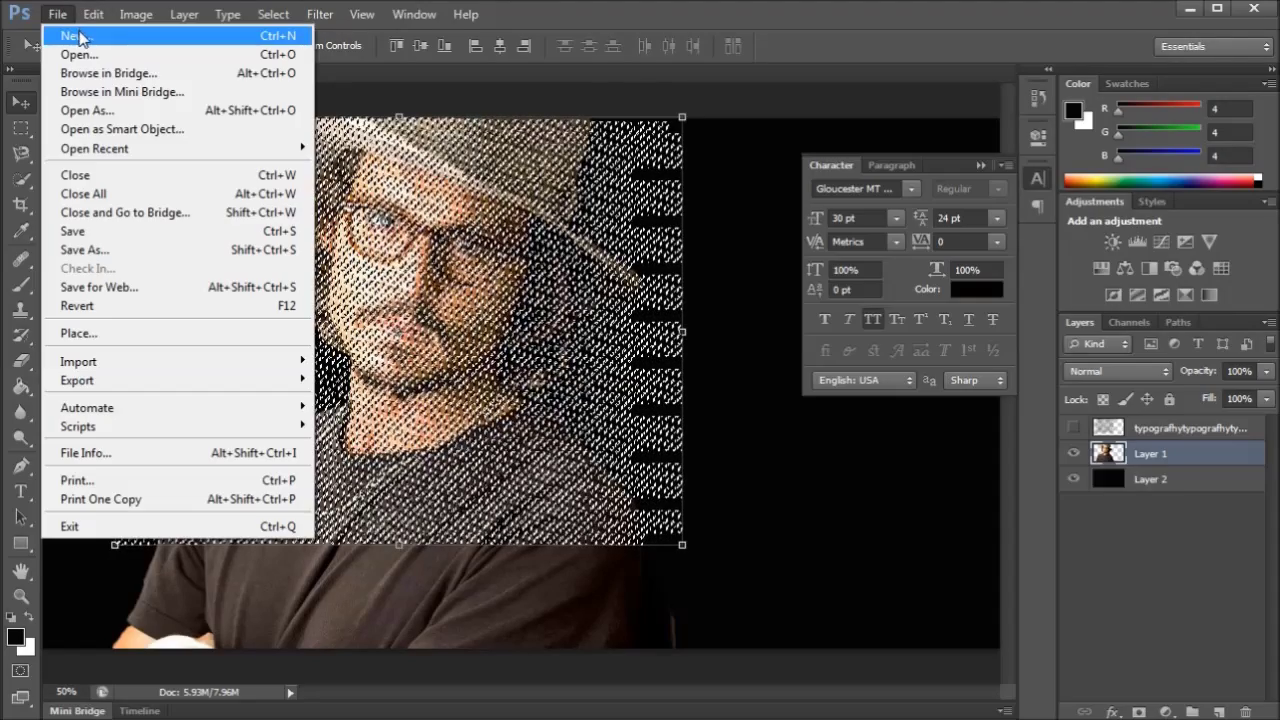
Step: Create a 1141×870 document from the Clipboard preset and paste the letter-shaped portrait into it
left_click(79, 36)
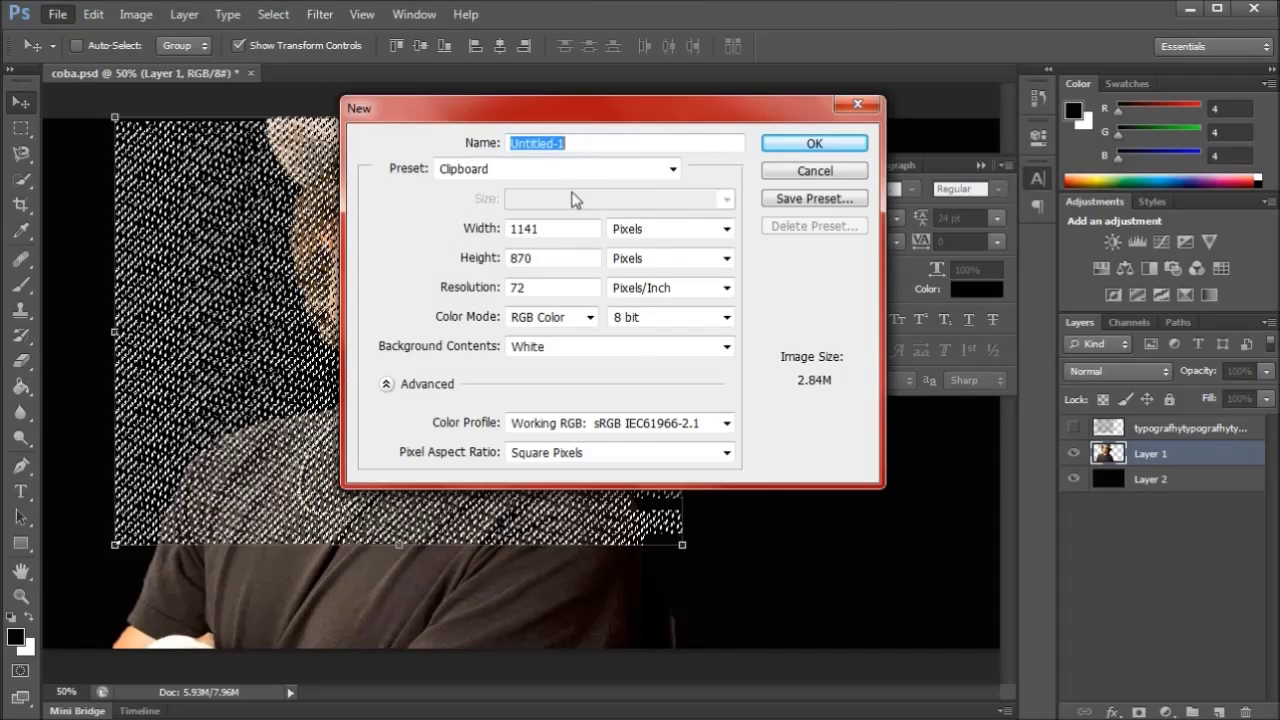
left_click(768, 143)
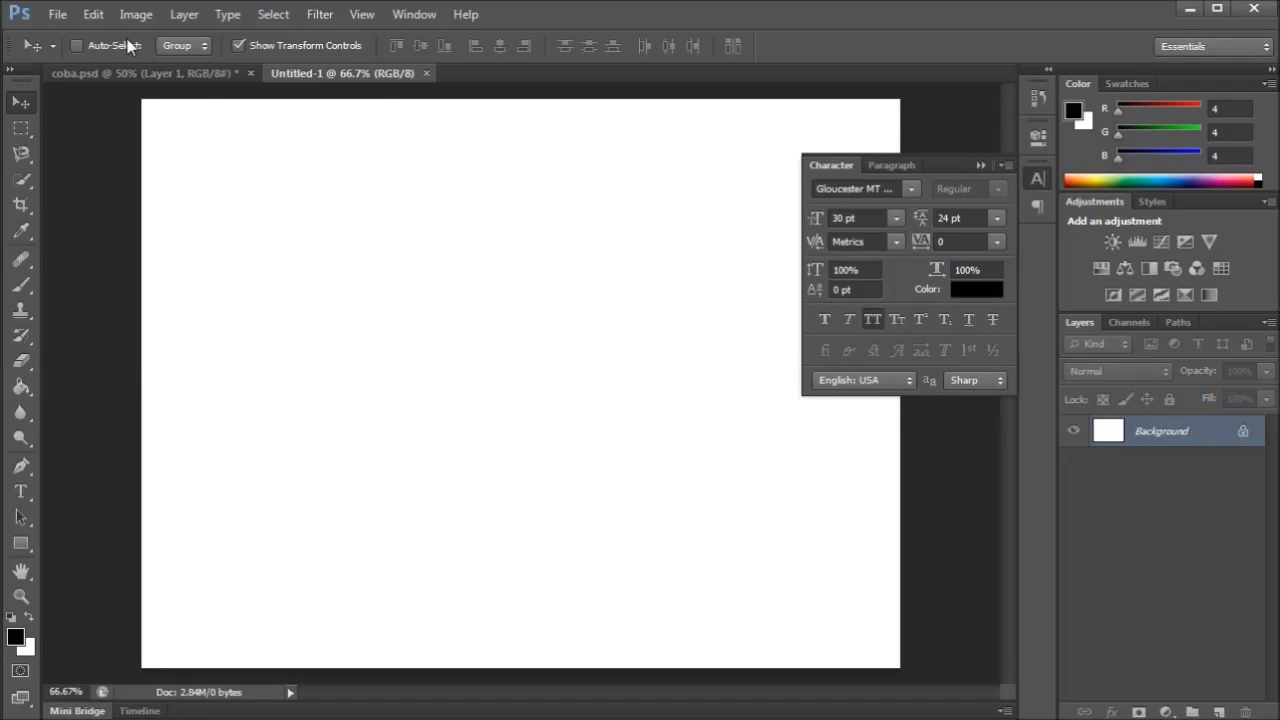
left_click(93, 14)
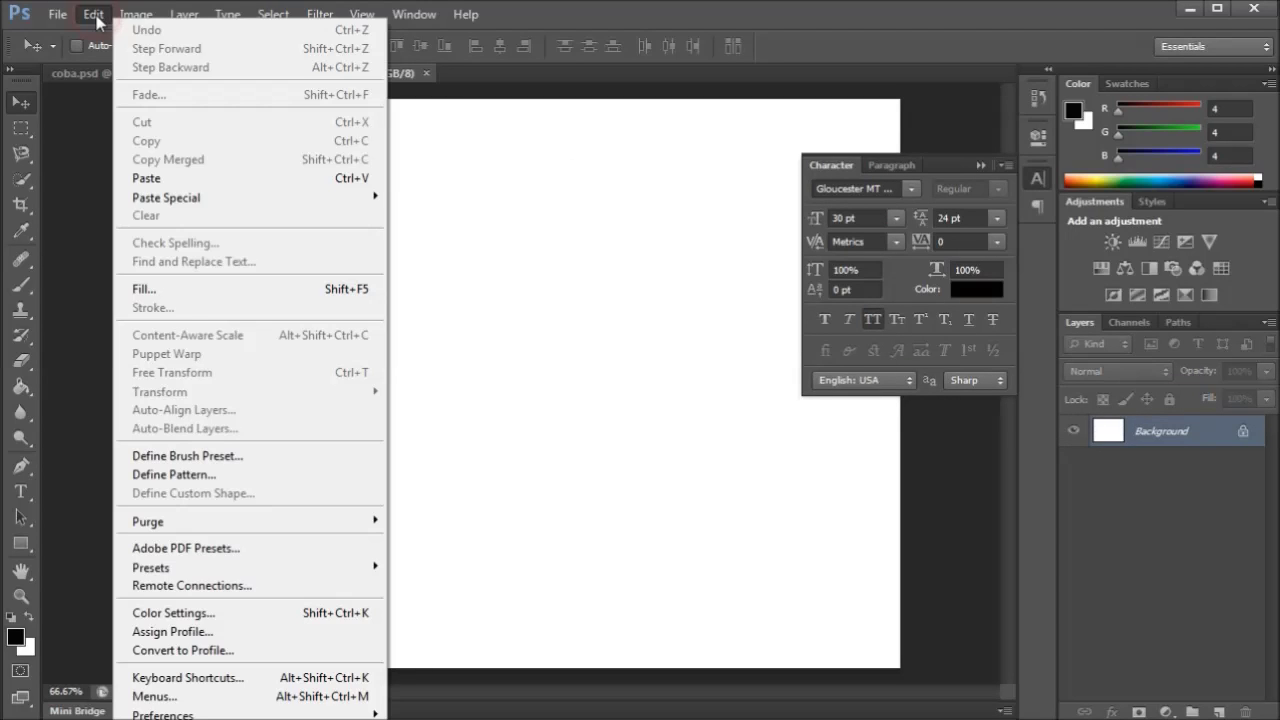
left_click(191, 180)
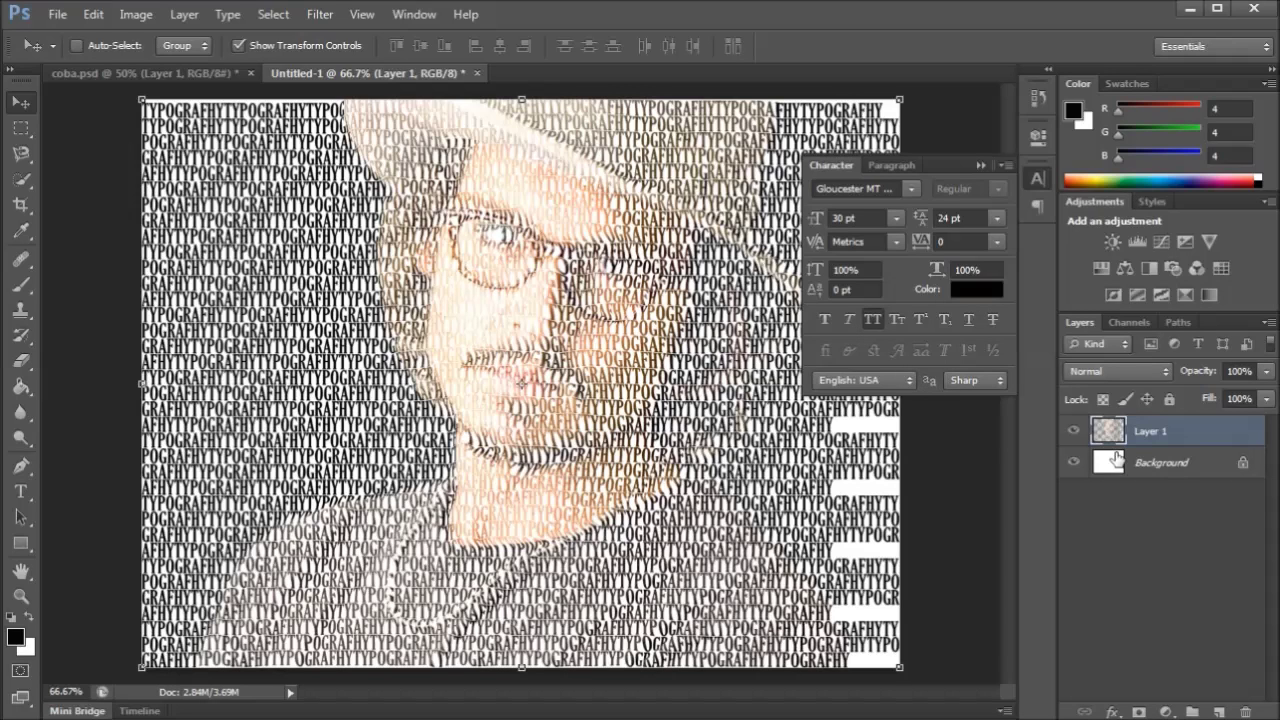
Step: Fill Untitled-1's Background layer with black at 100% opacity and collapse the Character panel
left_click(1156, 464)
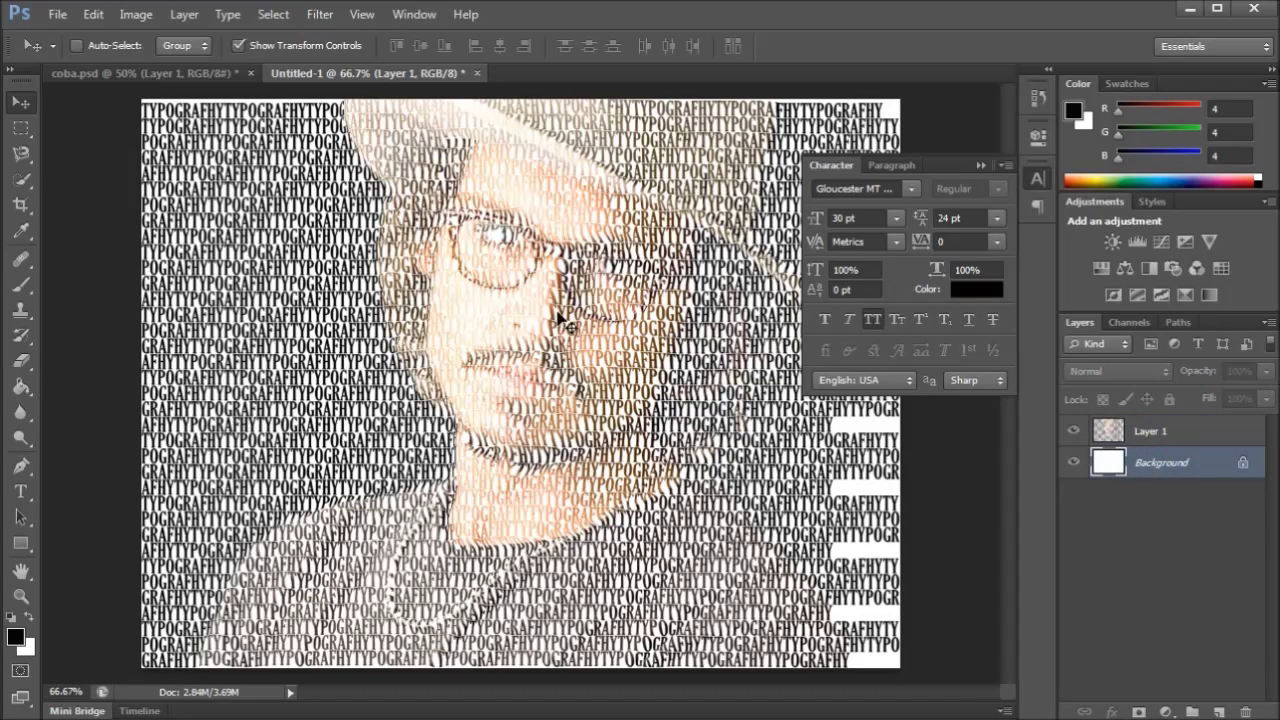
left_click(80, 18)
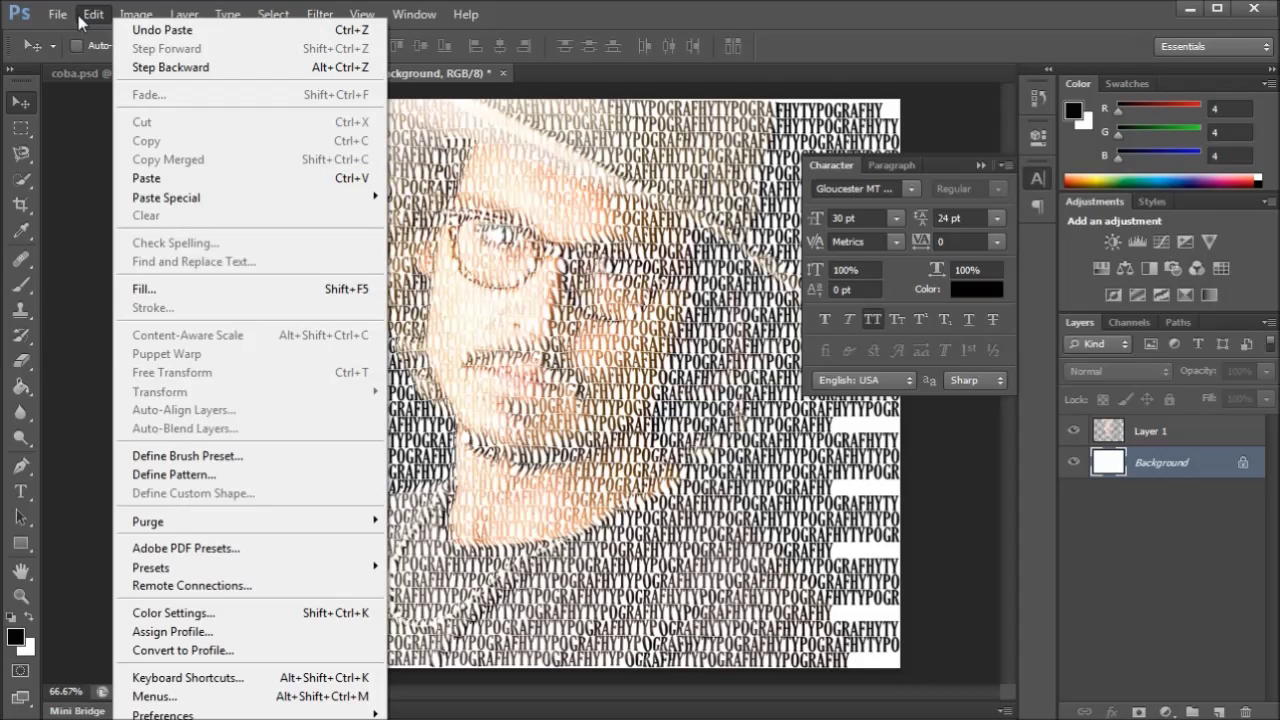
left_click(236, 290)
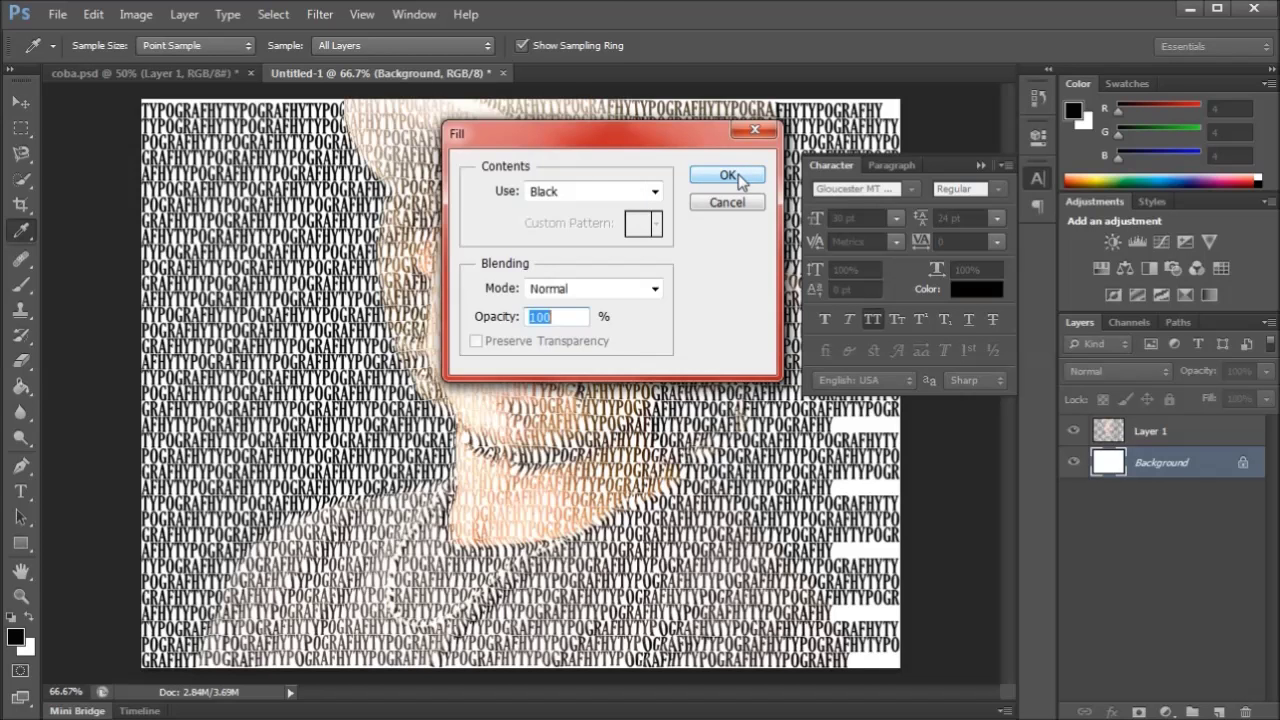
left_click(738, 178)
key("v")
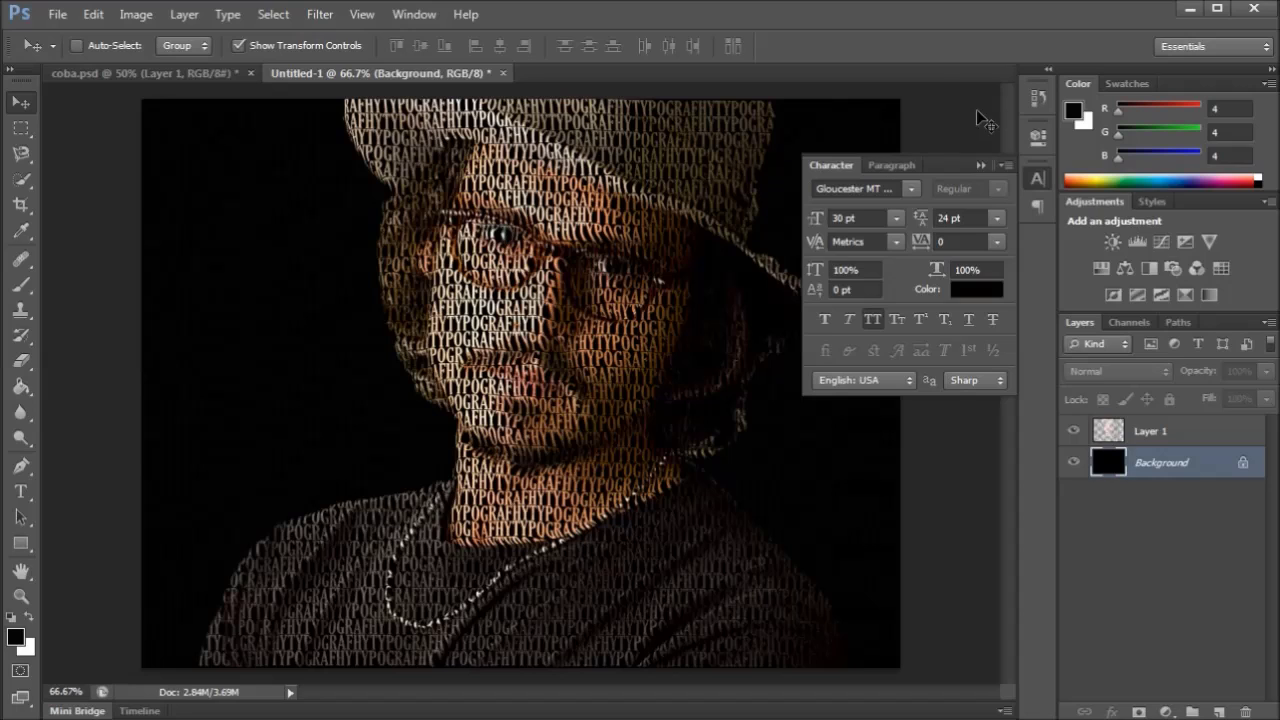
left_click(980, 166)
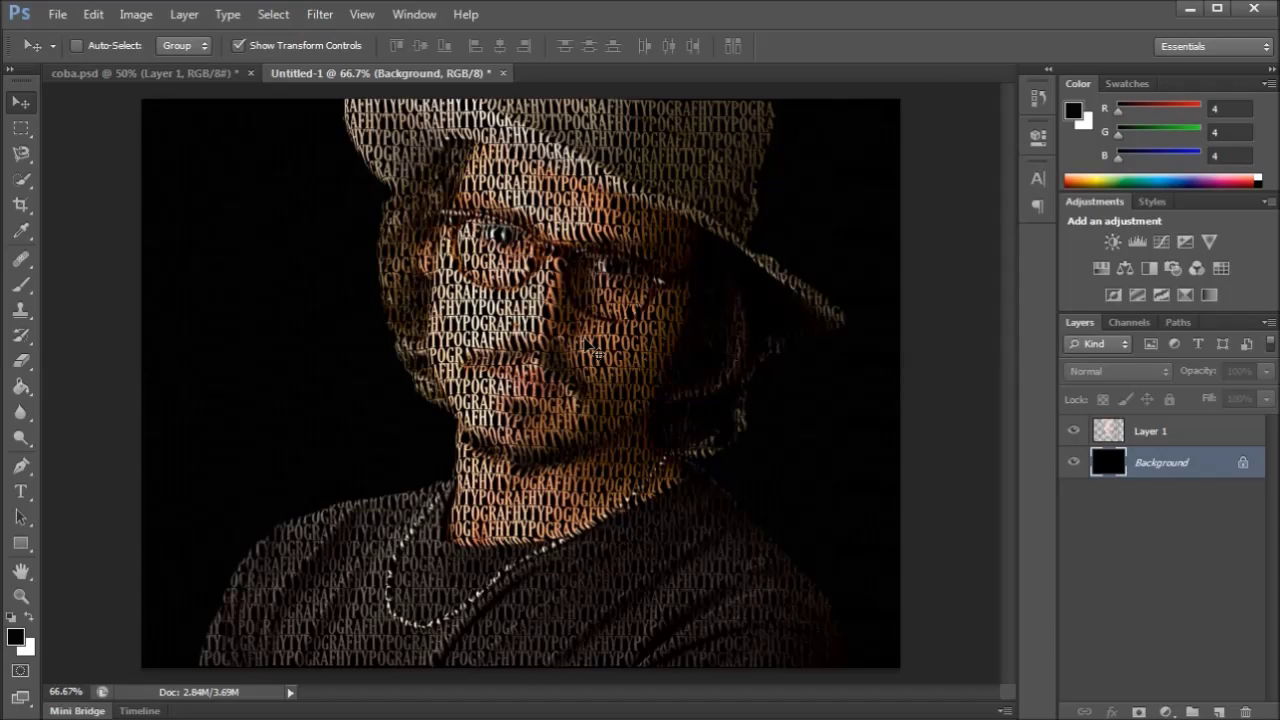